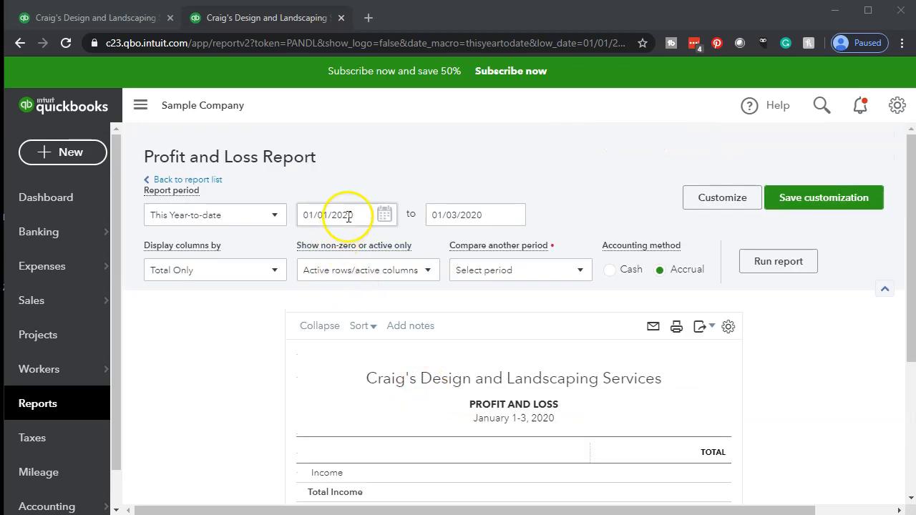
# Step: Run the Profit and Loss report for 01/01/2019 to 12/31/2019 and collapse its Income section
pyautogui.moveTo(360, 216); pyautogui.dragTo(256, 215)
pyautogui.write('01/01/20')
pyautogui.write('19')
pyautogui.press('Tab')
pyautogui.write('12/31/2019')
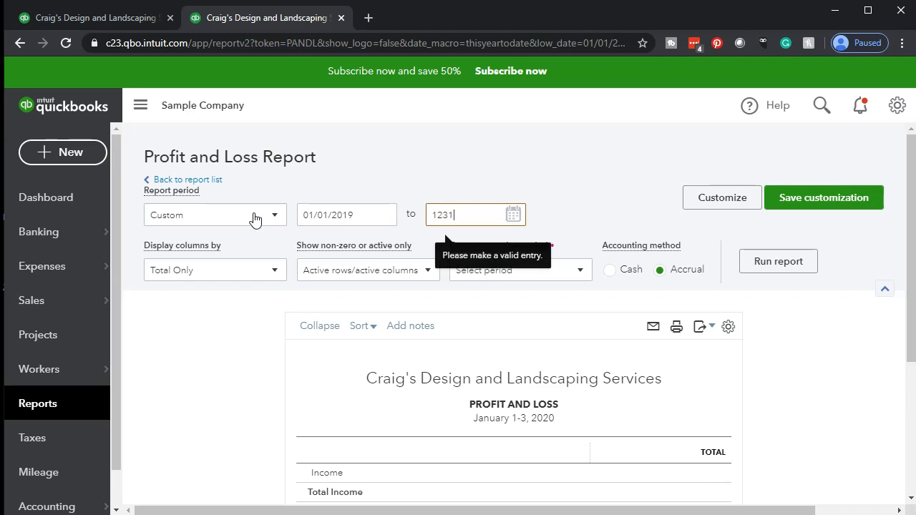
pyautogui.press('Tab')
pyautogui.click(767, 260)
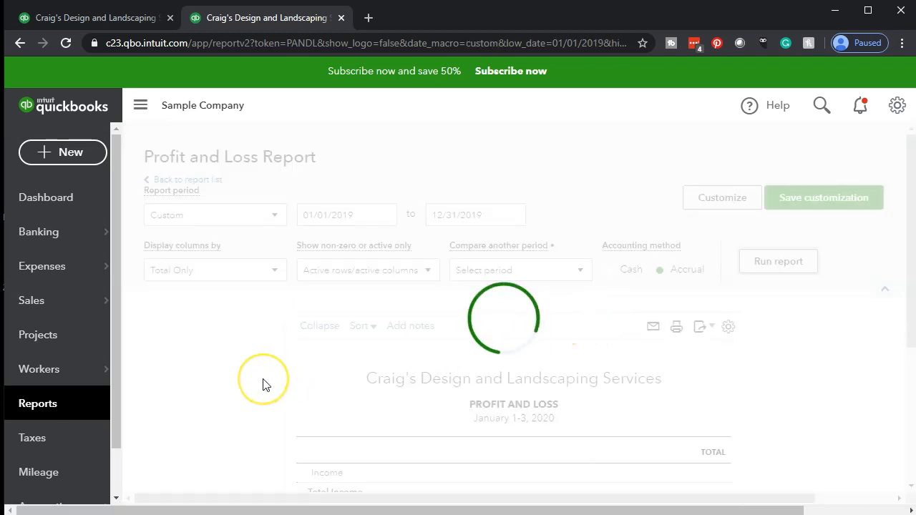
pyautogui.scroll(-3, 265, 386)
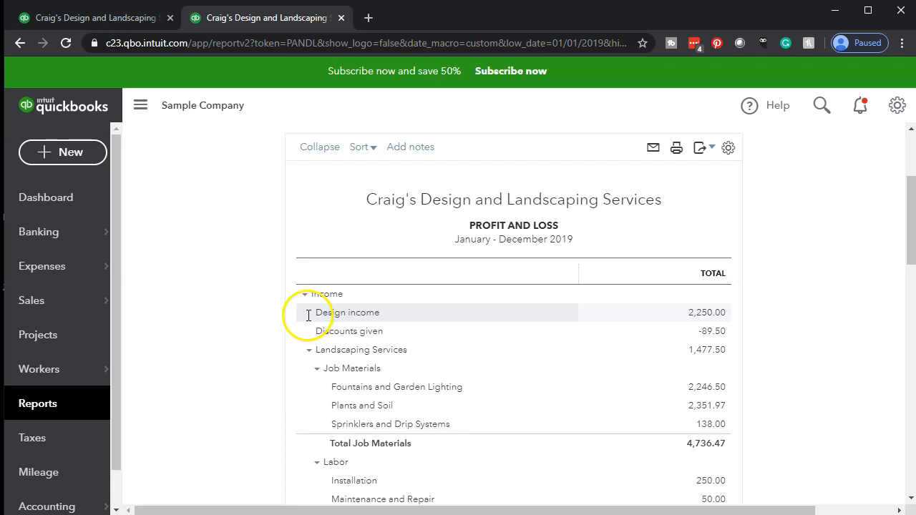
pyautogui.click(302, 294)
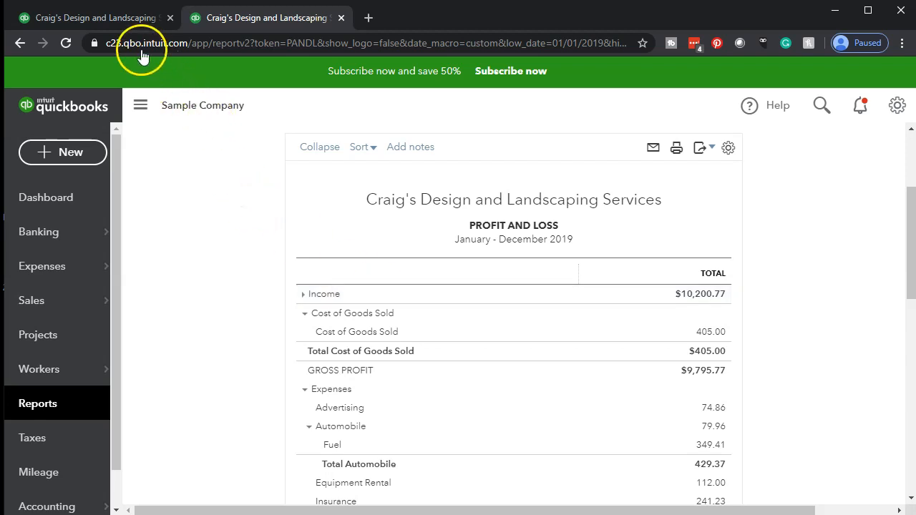
# Step: In the other Profit and Loss tab, return to the report list and open Sales by Product/Service Detail under Sales and customers
pyautogui.click(116, 22)
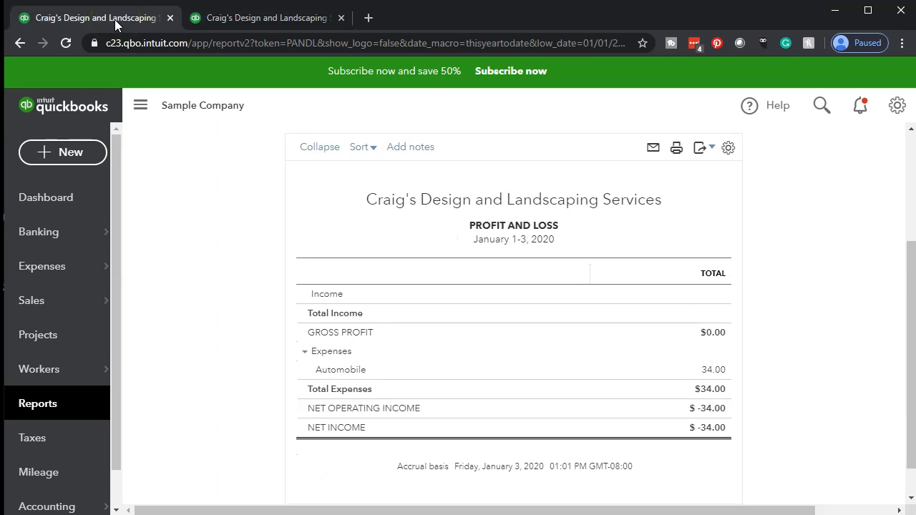
pyautogui.click(77, 408)
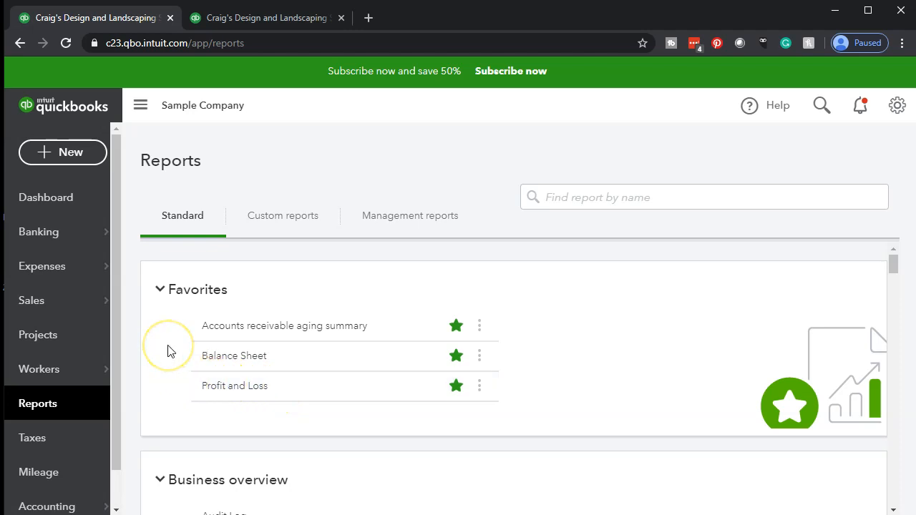
pyautogui.scroll(-2, 167, 351)
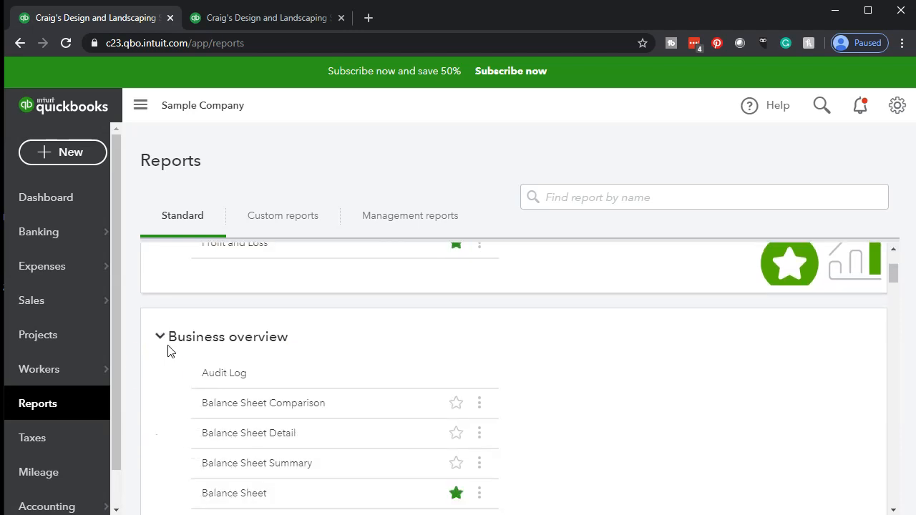
pyautogui.scroll(-1, 153, 371)
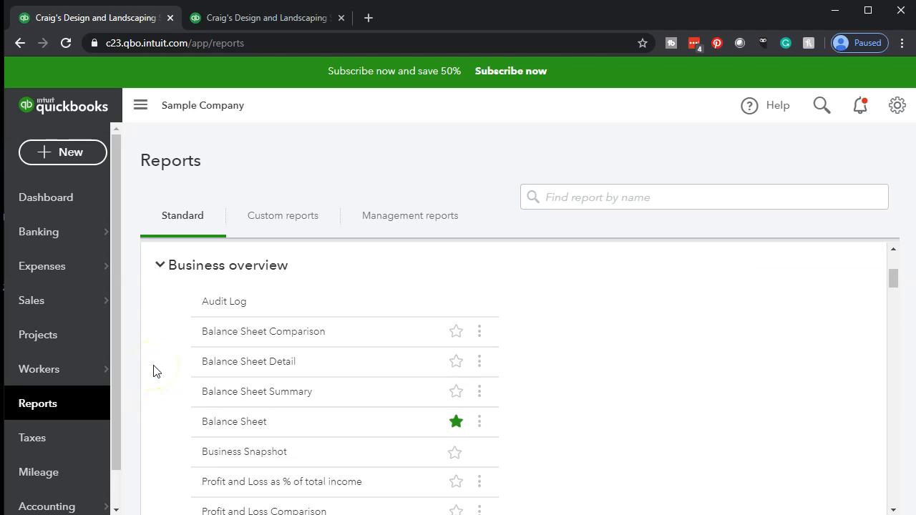
pyautogui.scroll(-3, 153, 371)
pyautogui.scroll(-3, 153, 371)
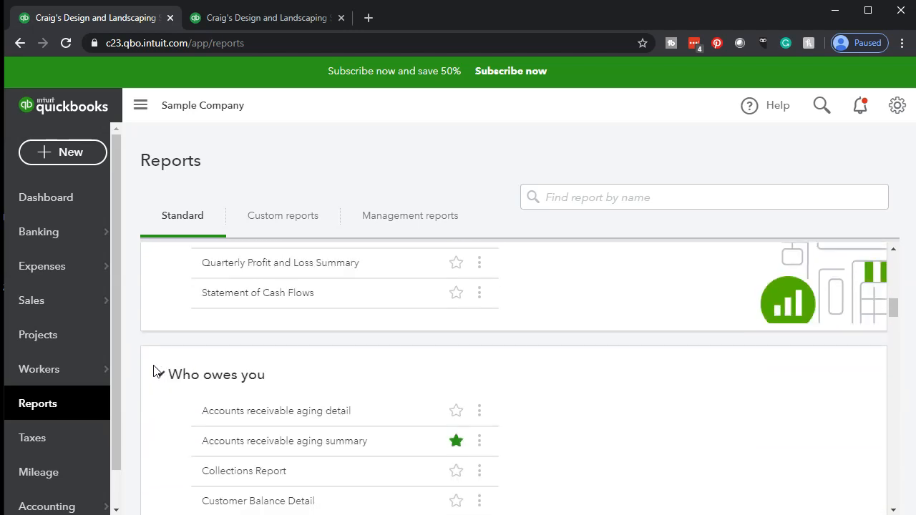
pyautogui.scroll(-1, 153, 371)
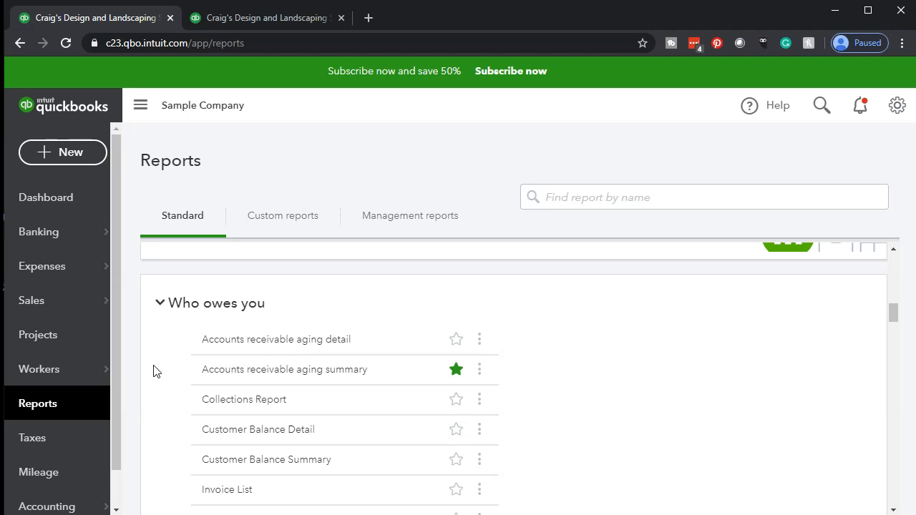
pyautogui.scroll(-5, 153, 370)
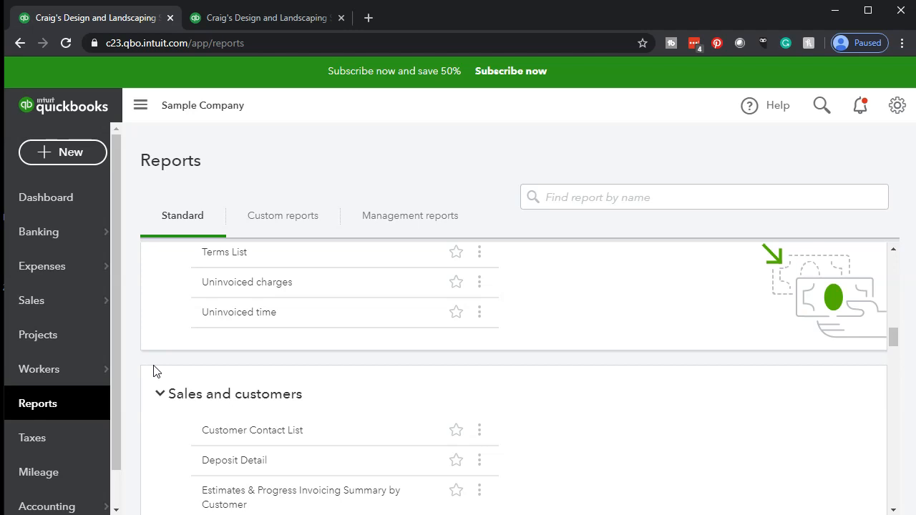
pyautogui.scroll(-3, 153, 371)
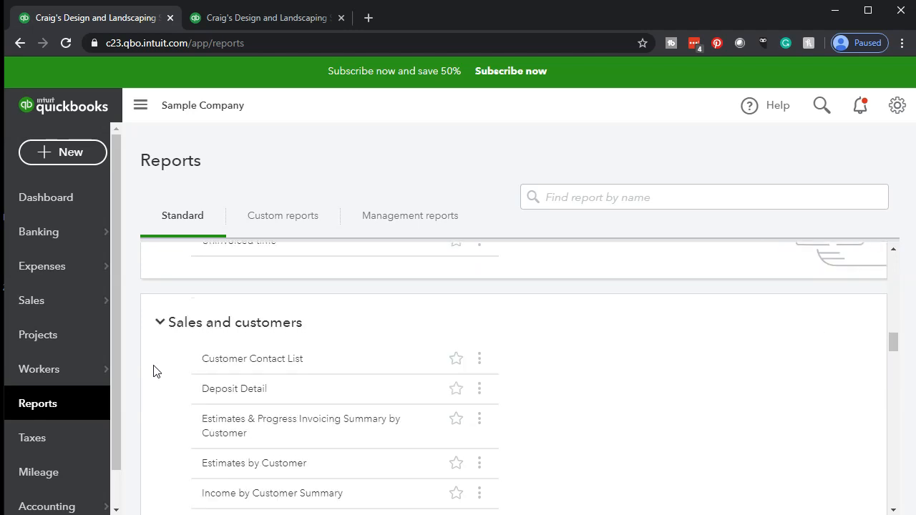
pyautogui.scroll(-2, 153, 370)
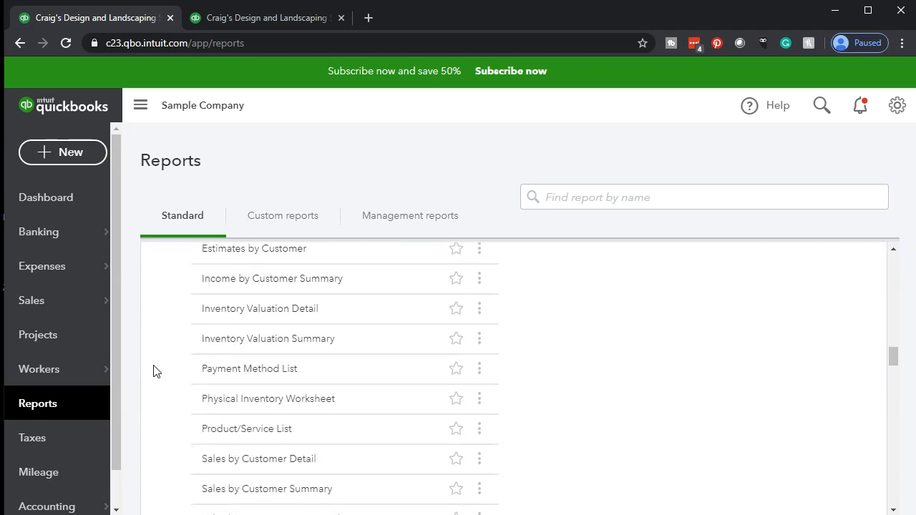
pyautogui.scroll(-1, 153, 371)
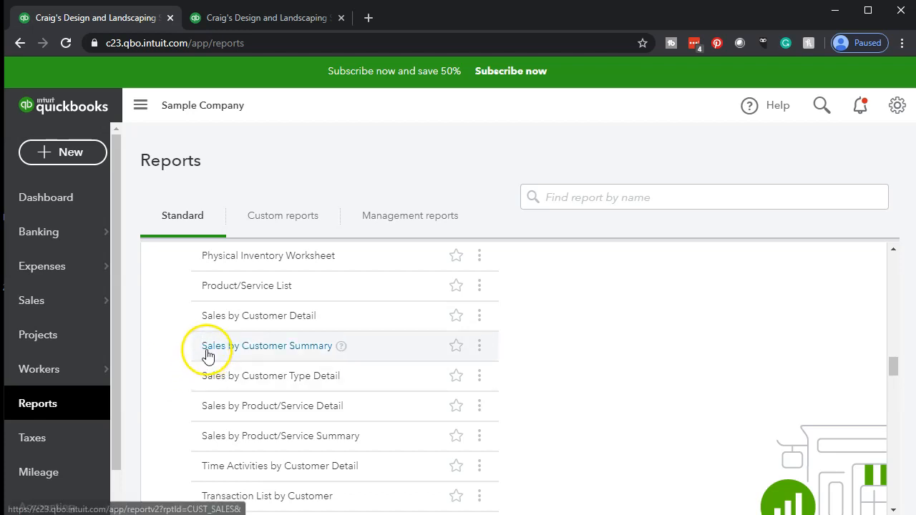
pyautogui.scroll(-1, 165, 403)
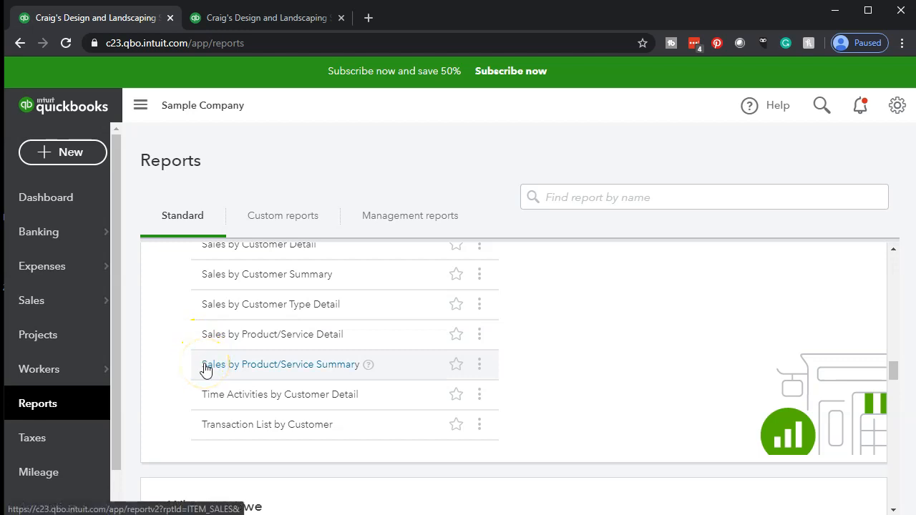
pyautogui.click(208, 339)
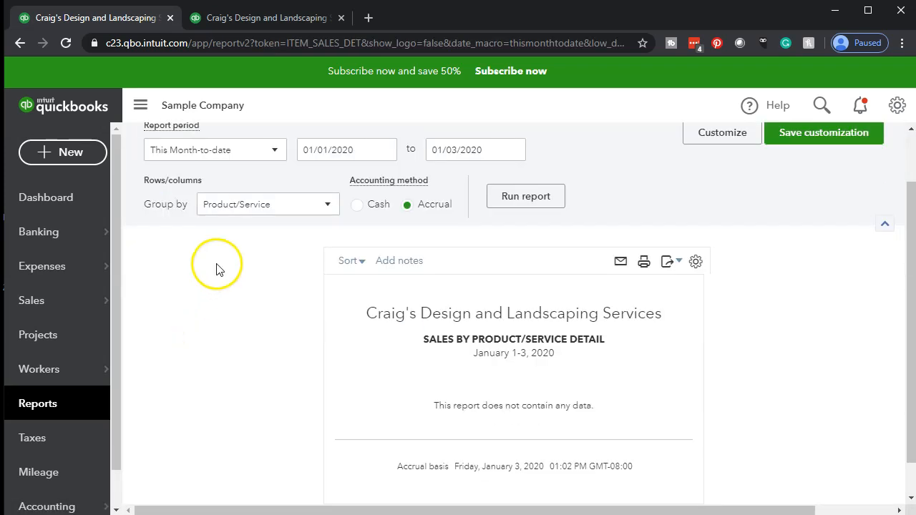
# Step: Duplicate the Sales by Product/Service Detail tab and run the report there for 01/01/2019 to 12/31/2019
pyautogui.rightClick(121, 20)
pyautogui.click(144, 68)
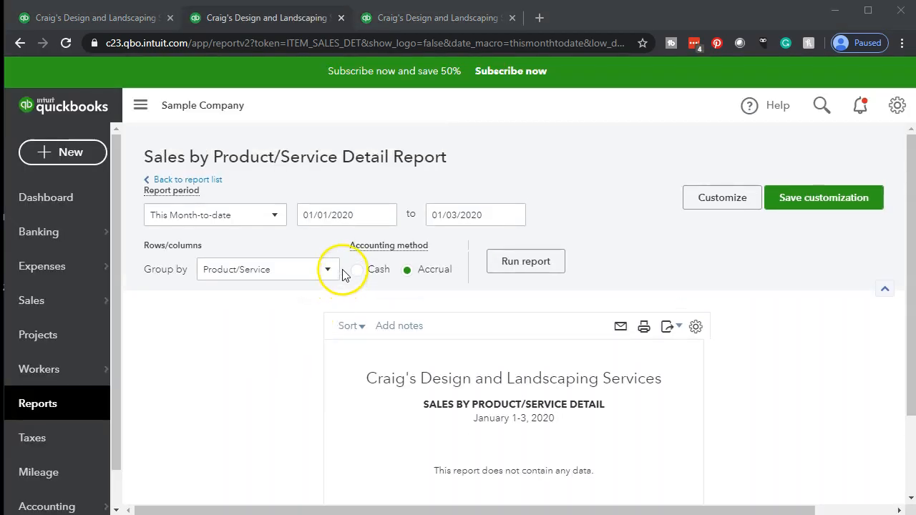
pyautogui.click(362, 214)
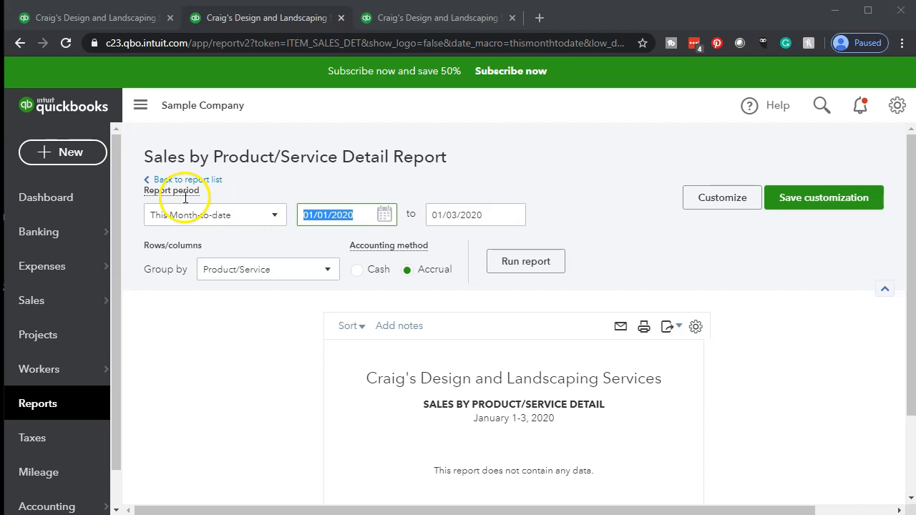
pyautogui.write('01/01/2019')
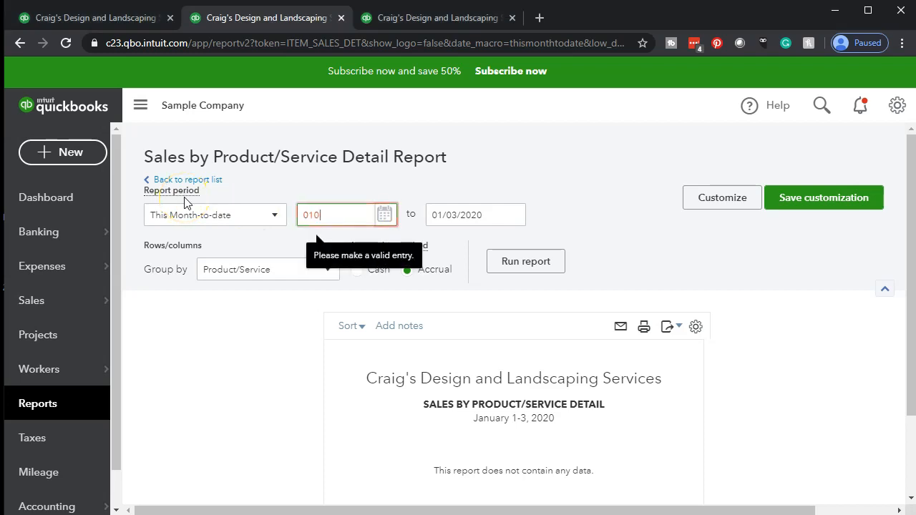
pyautogui.press('Tab')
pyautogui.write('123119')
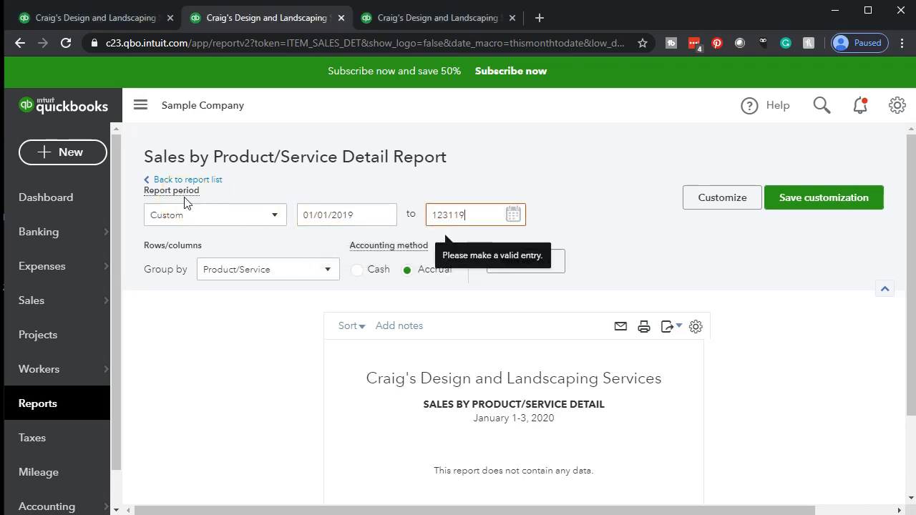
pyautogui.press('Tab')
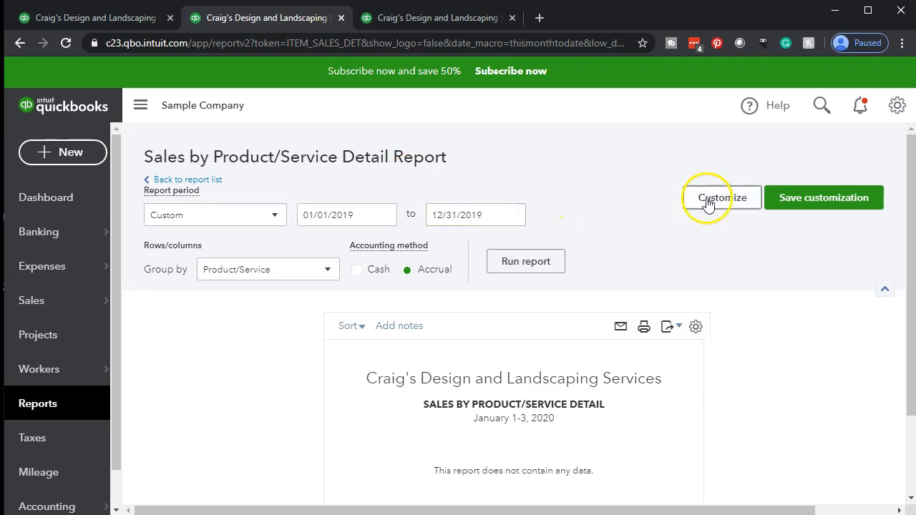
pyautogui.click(551, 263)
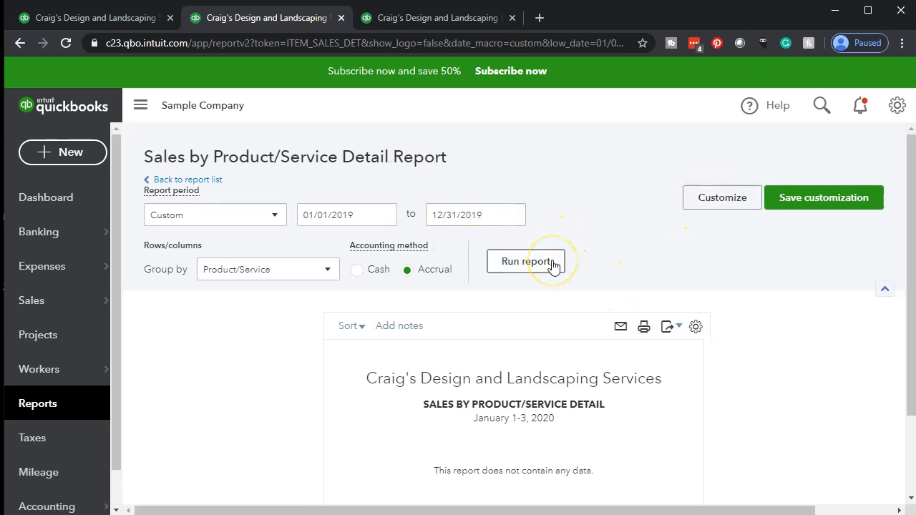
# Step: Hide the navigation sidebar, enlarge the page, and review the 2019 sales detail report down to its grand total
pyautogui.click(140, 106)
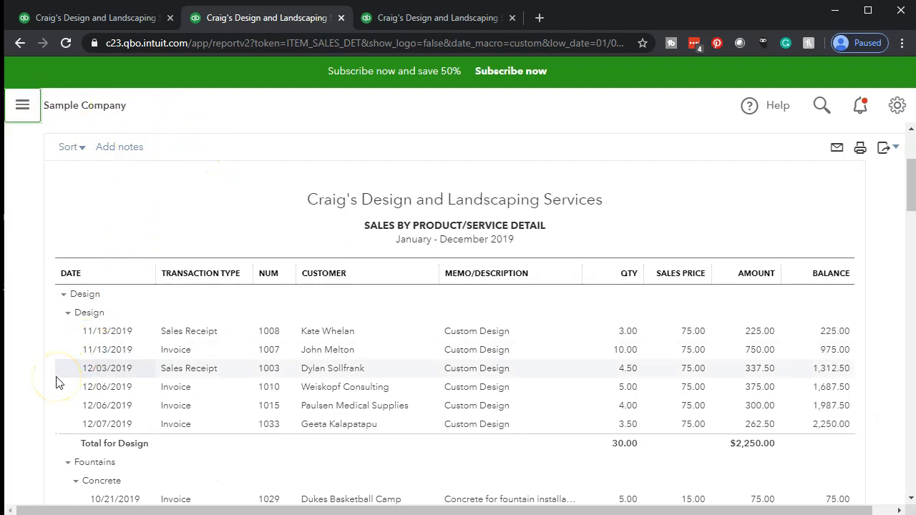
pyautogui.hotkey('ctrl', '+')
pyautogui.click(233, 426)
pyautogui.moveTo(256, 504); pyautogui.dragTo(279, 508)
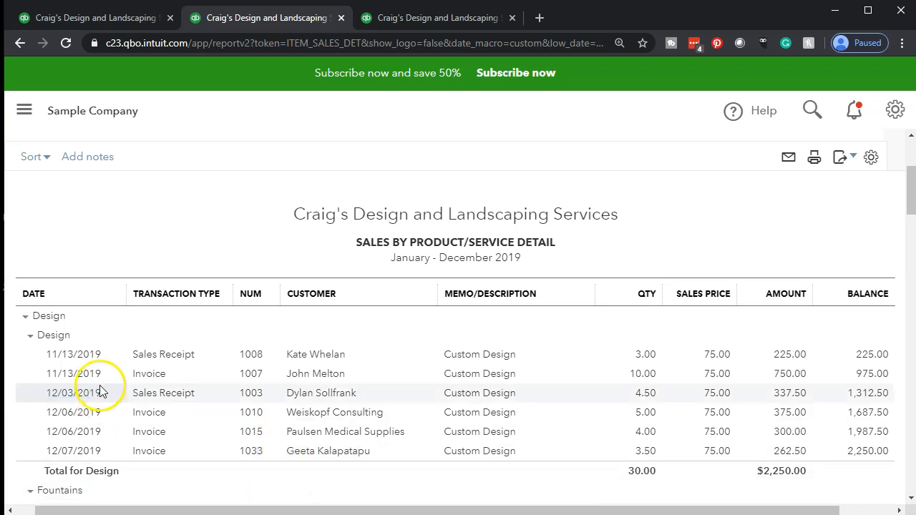
pyautogui.scroll(-4, 101, 392)
pyautogui.scroll(-20, 101, 392)
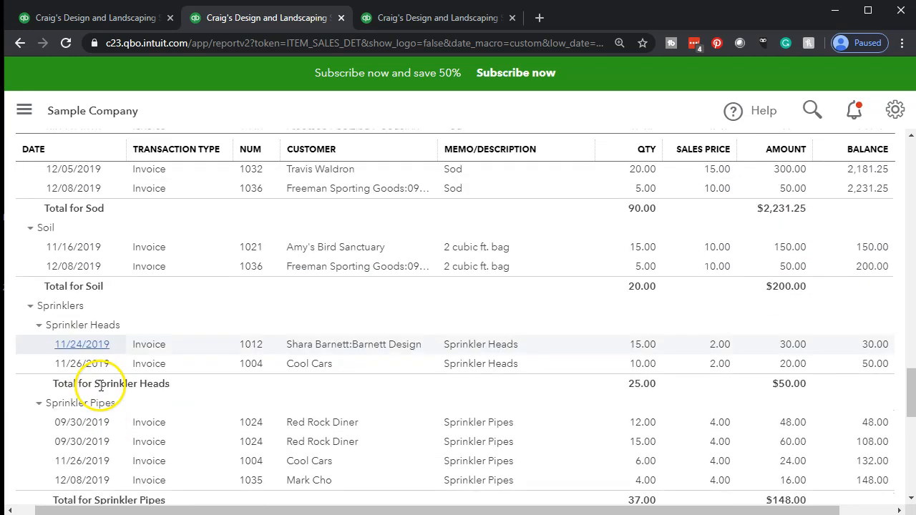
pyautogui.scroll(-1, 101, 393)
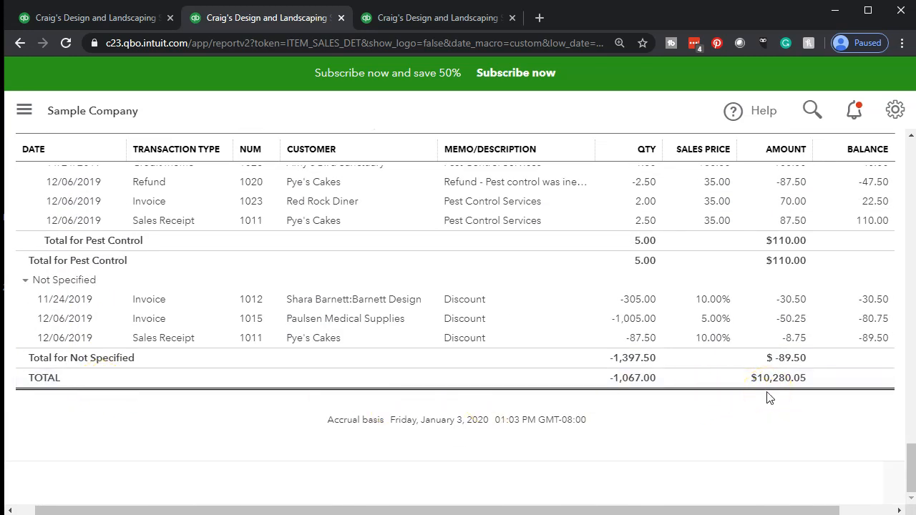
# Step: Compare the Income total in the 2019 Profit and Loss report with the sales detail report's total
pyautogui.click(438, 18)
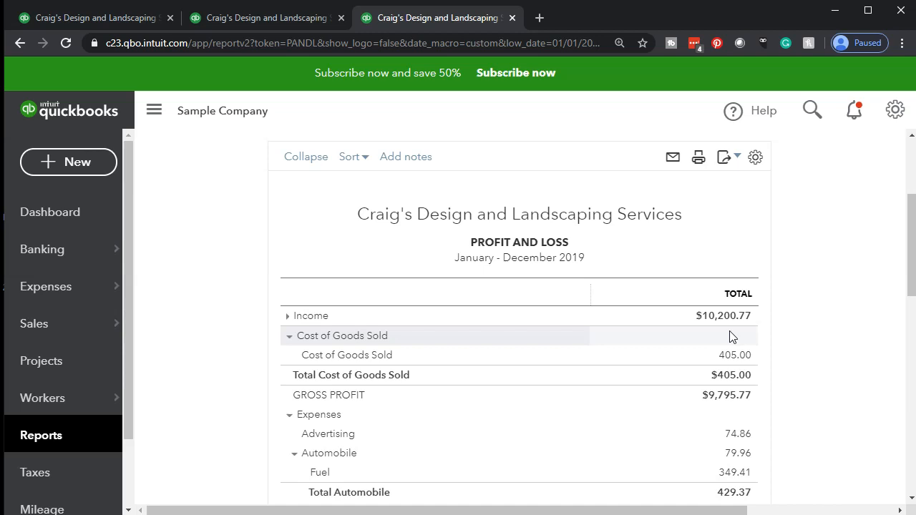
pyautogui.click(737, 312)
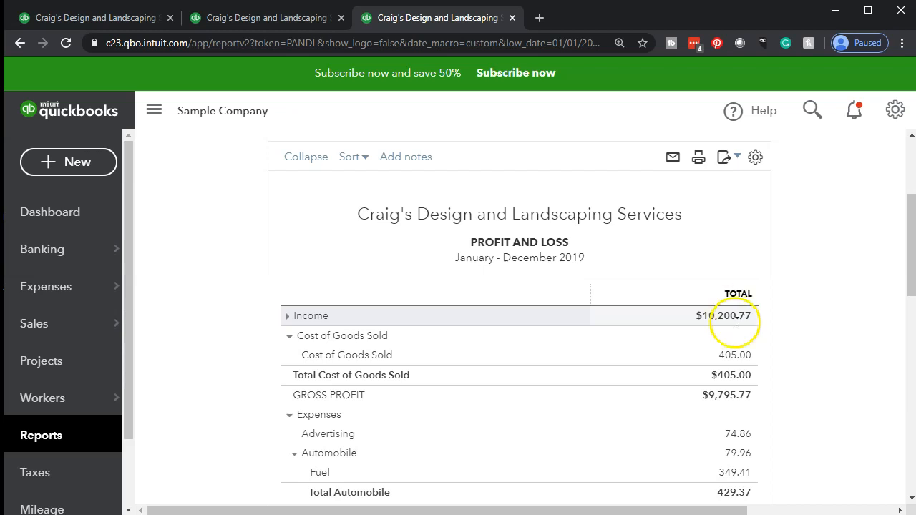
pyautogui.click(274, 18)
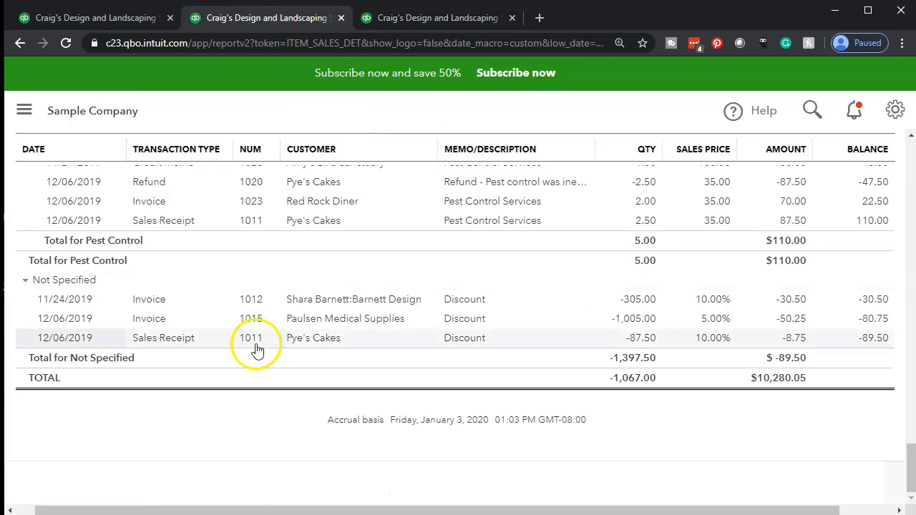
# Step: Collapse the Design, Landscaping and Pest Control groups in the 2019 Sales by Product/Service Detail report
pyautogui.scroll(10, 225, 379)
pyautogui.scroll(15, 222, 380)
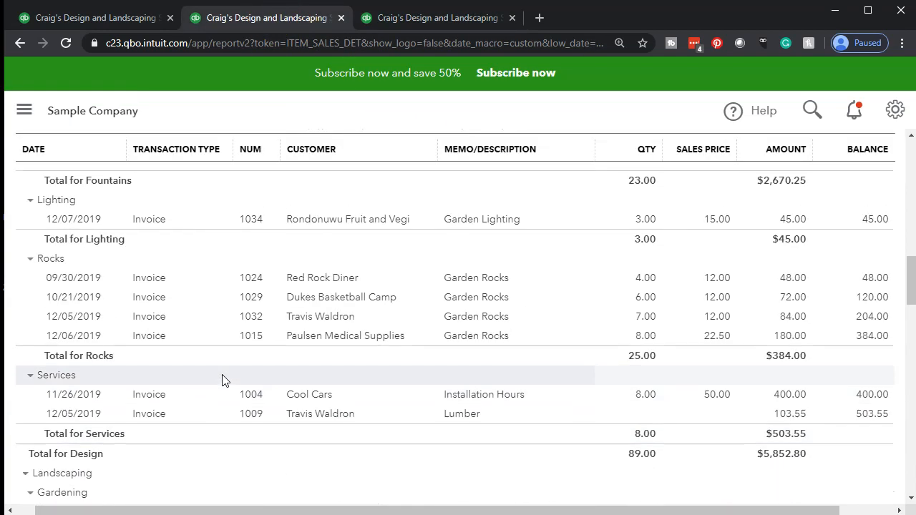
pyautogui.scroll(5, 222, 381)
pyautogui.scroll(-6, 222, 380)
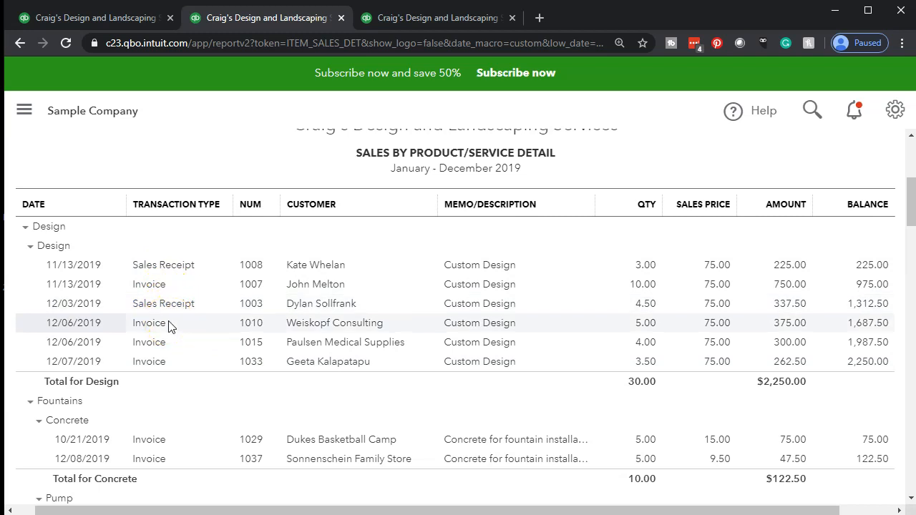
pyautogui.click(24, 228)
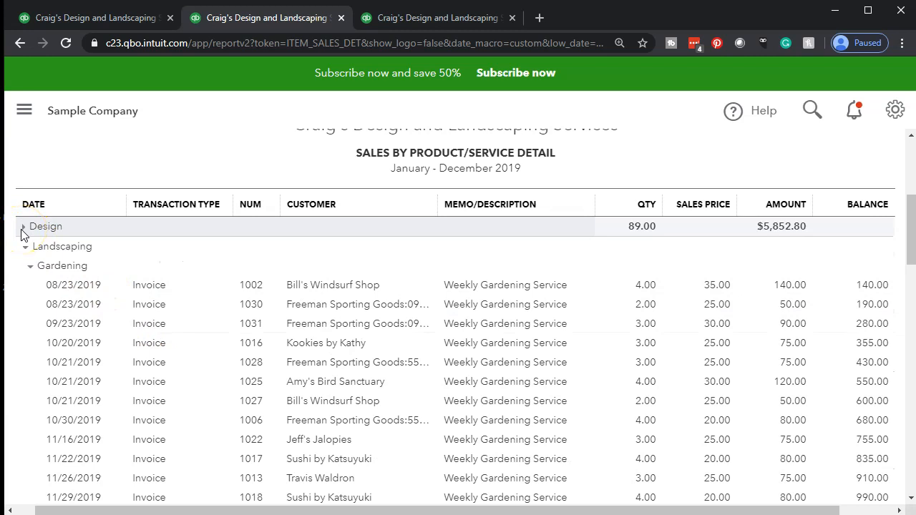
pyautogui.click(24, 247)
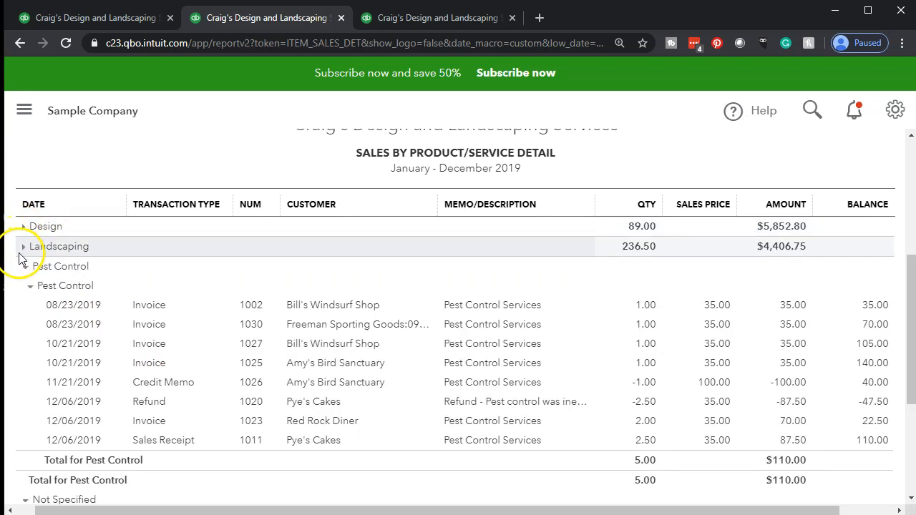
pyautogui.click(25, 267)
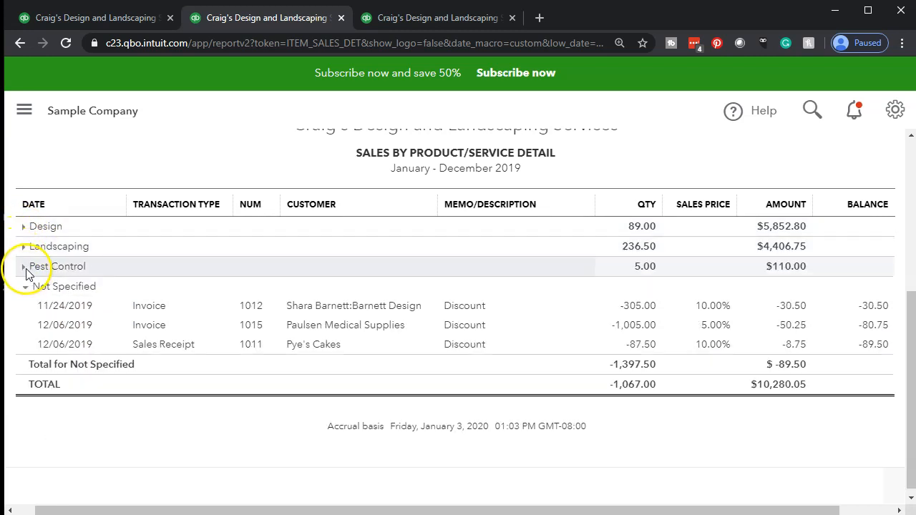
# Step: Open the Products and Services list from Sales in the first browser tab and examine the Design and Landscaping items
pyautogui.click(66, 18)
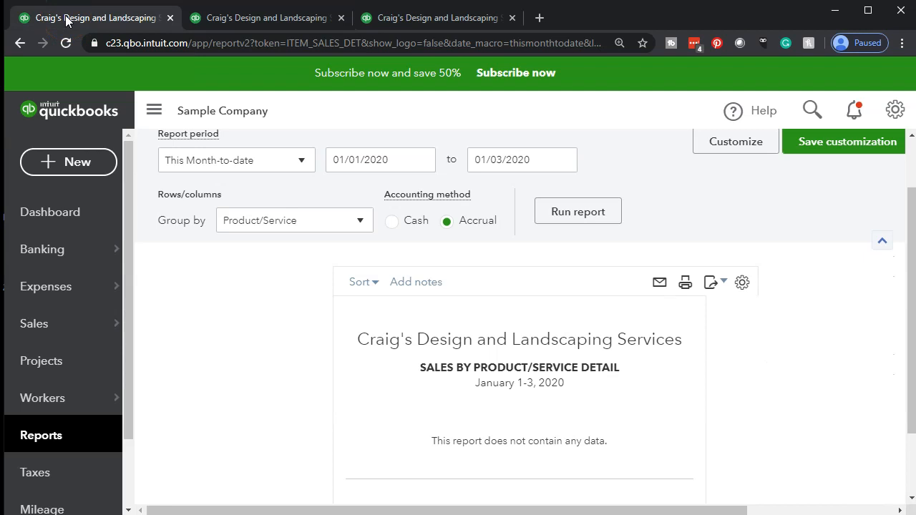
pyautogui.scroll(-1, 62, 317)
pyautogui.click(52, 252)
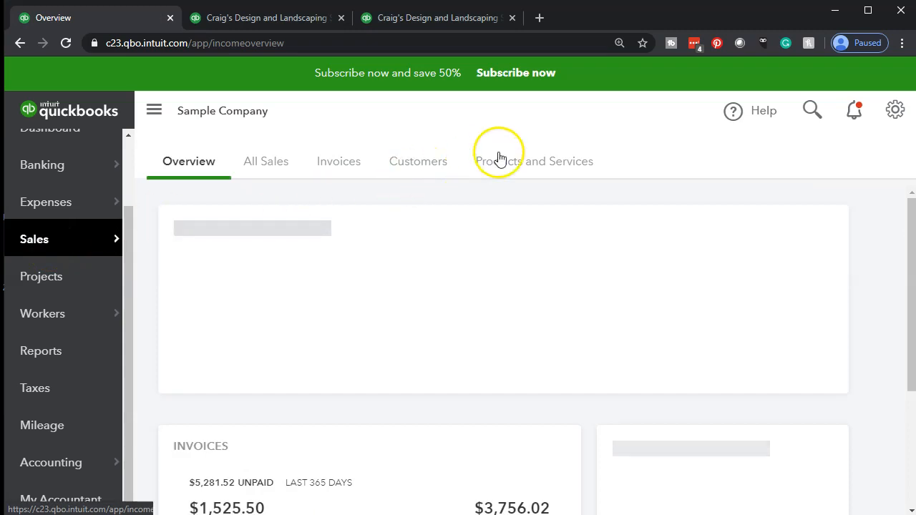
pyautogui.click(528, 167)
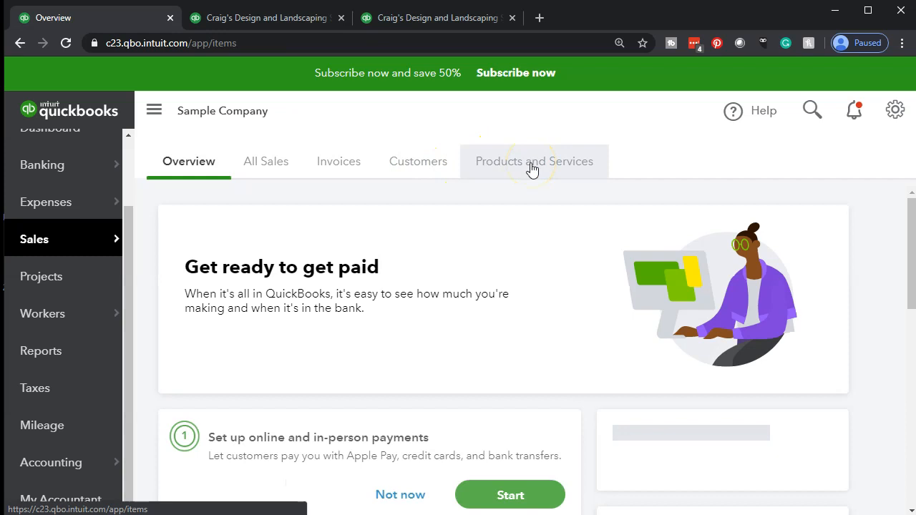
pyautogui.scroll(-4, 506, 259)
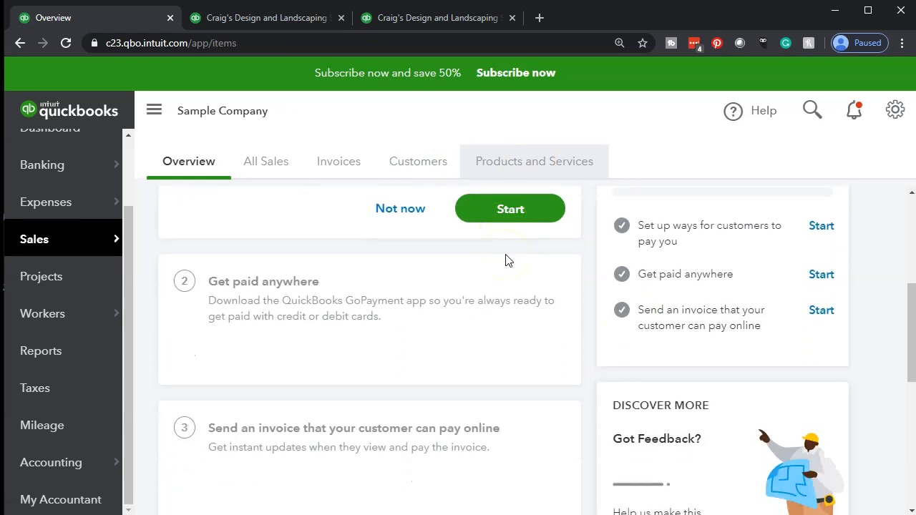
pyautogui.click(502, 258)
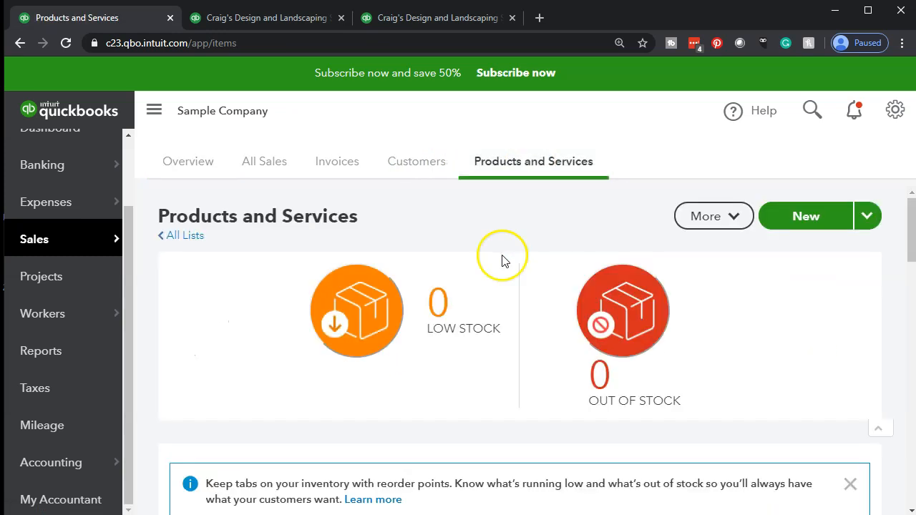
pyautogui.scroll(-5, 434, 328)
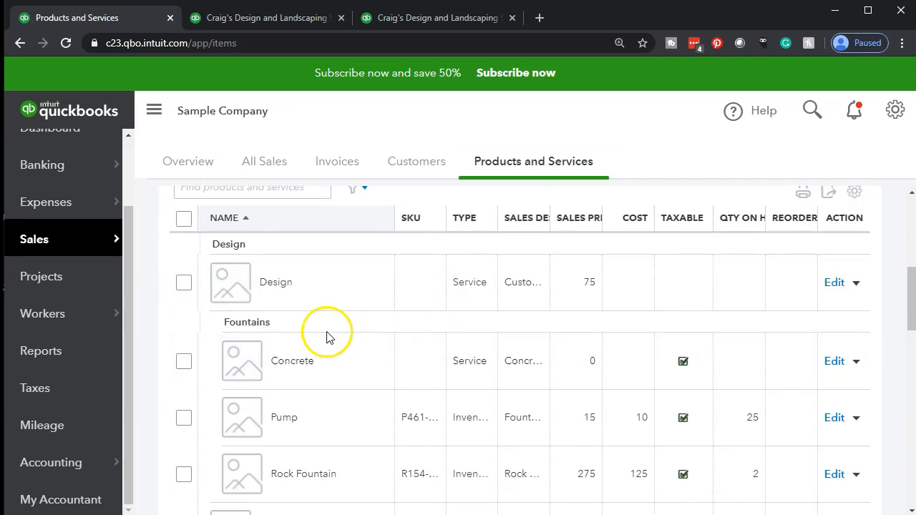
pyautogui.scroll(-2, 327, 335)
pyautogui.scroll(1, 328, 333)
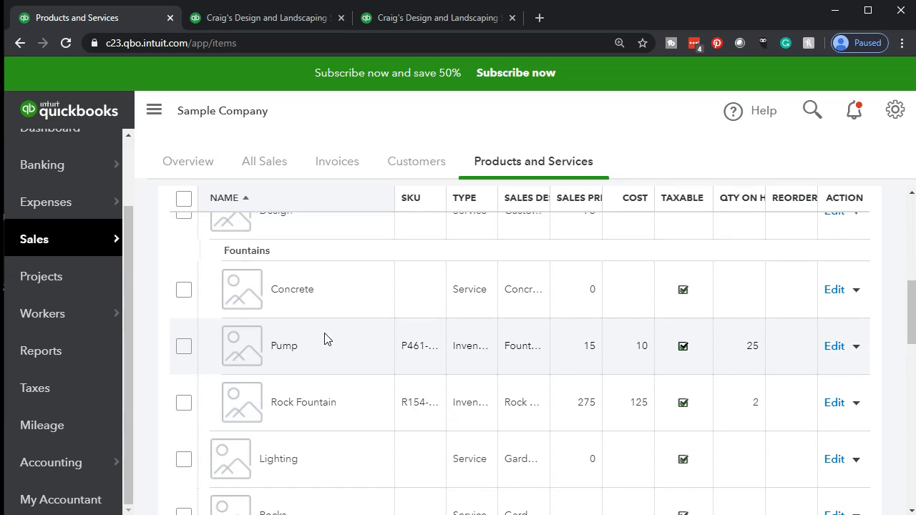
pyautogui.scroll(-3, 325, 339)
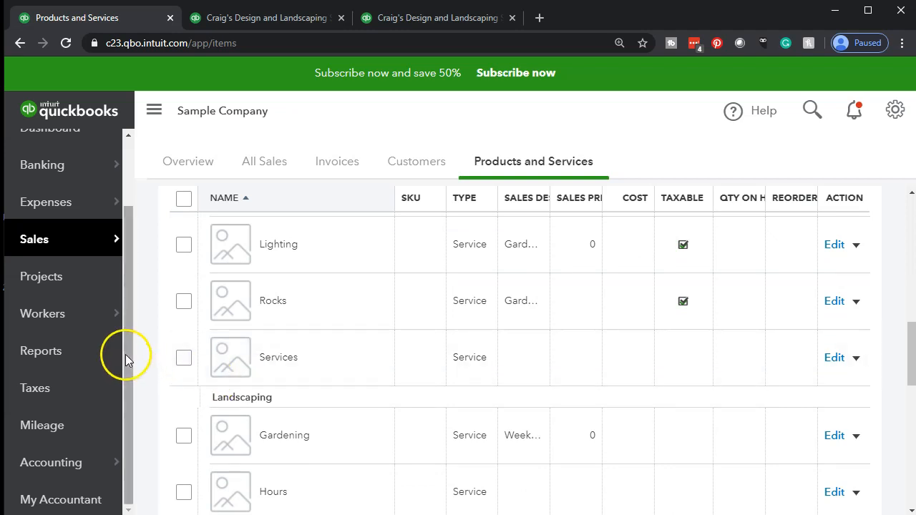
# Step: Open a new invoice form and examine the products and services offered for its first line, without choosing any
pyautogui.moveTo(126, 354); pyautogui.dragTo(126, 278)
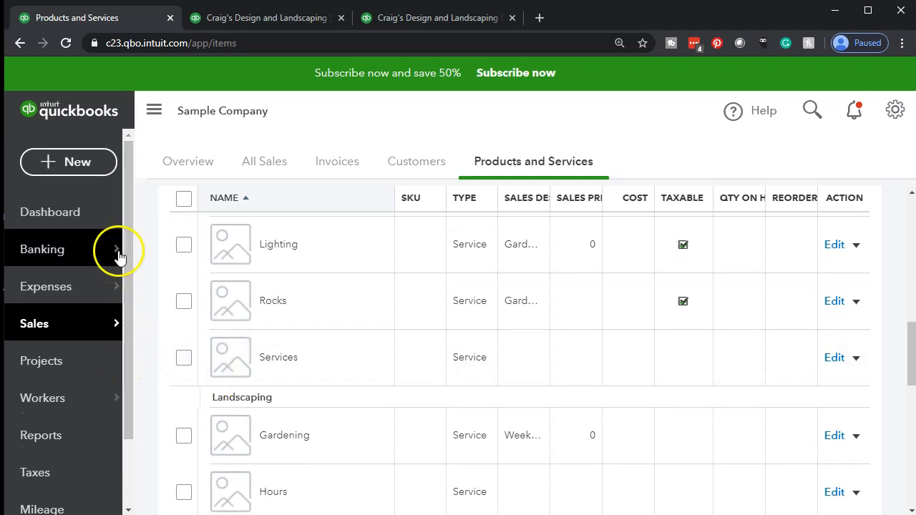
pyautogui.click(81, 162)
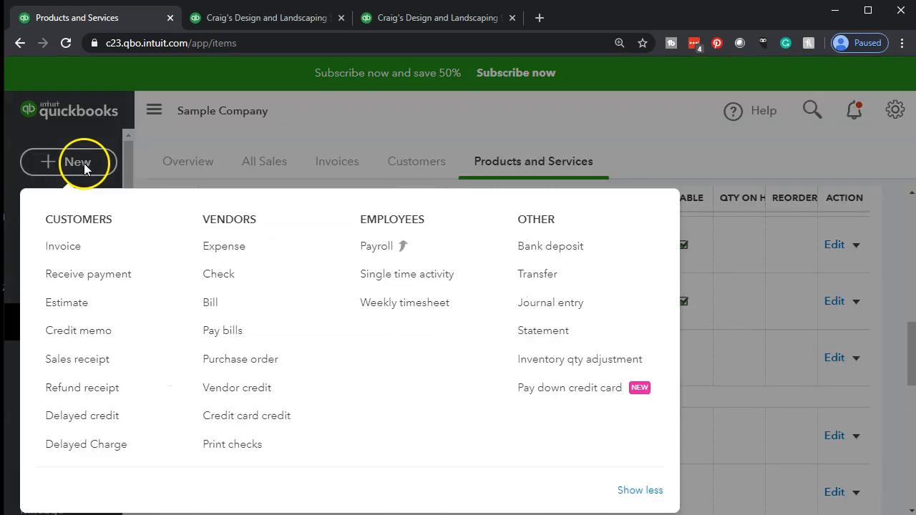
pyautogui.click(57, 246)
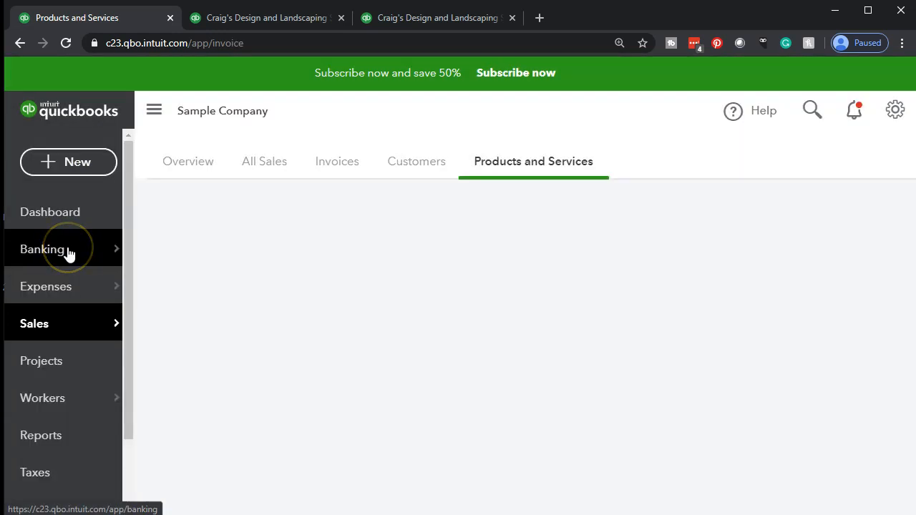
pyautogui.click(344, 294)
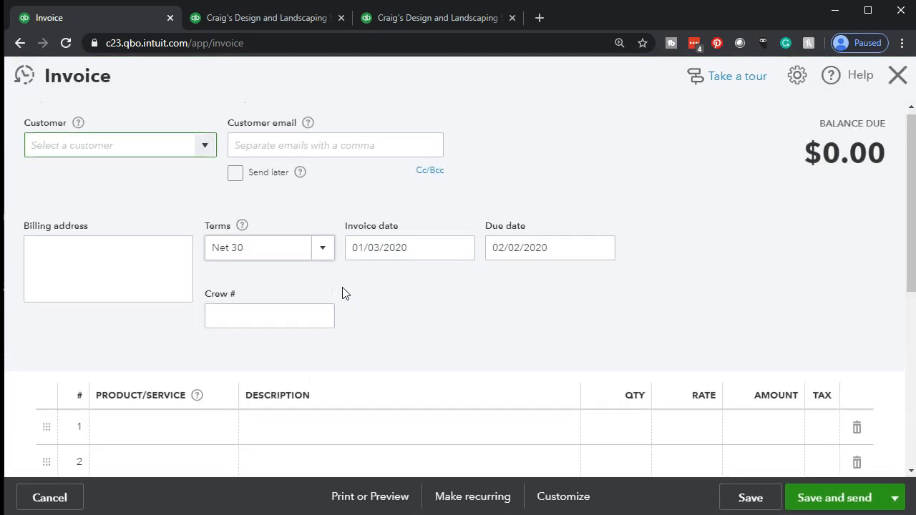
pyautogui.scroll(-2, 279, 334)
pyautogui.click(280, 335)
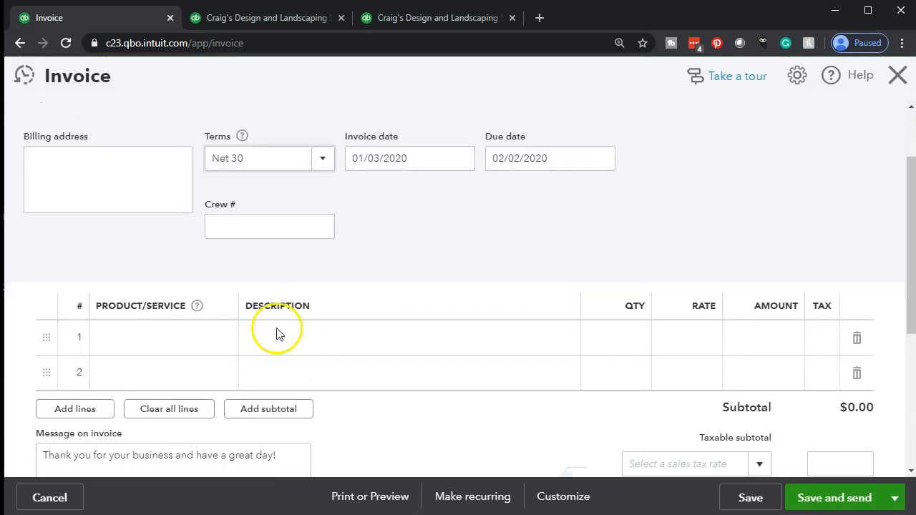
pyautogui.scroll(-1, 279, 335)
pyautogui.click(201, 285)
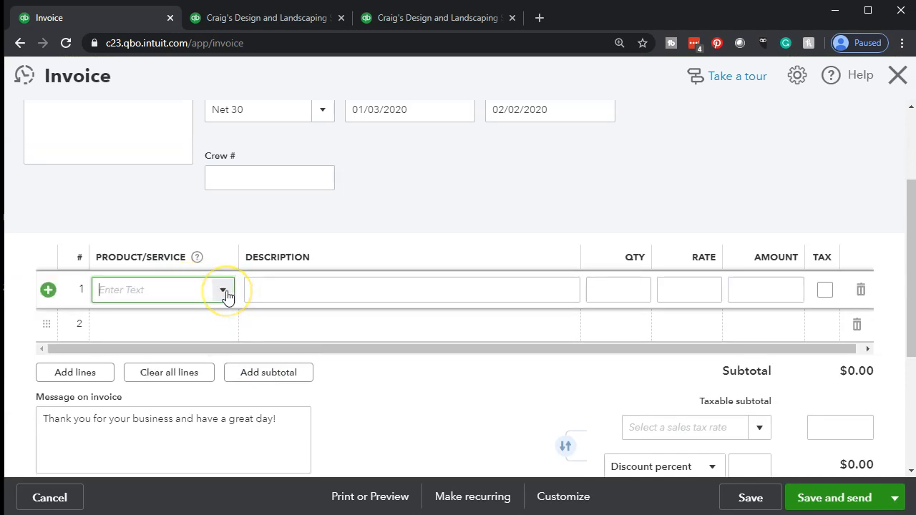
pyautogui.click(224, 292)
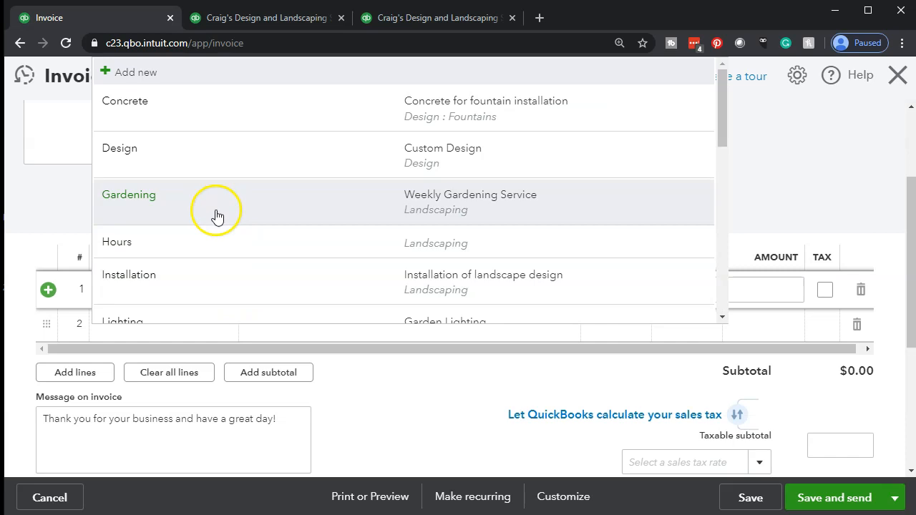
pyautogui.click(24, 213)
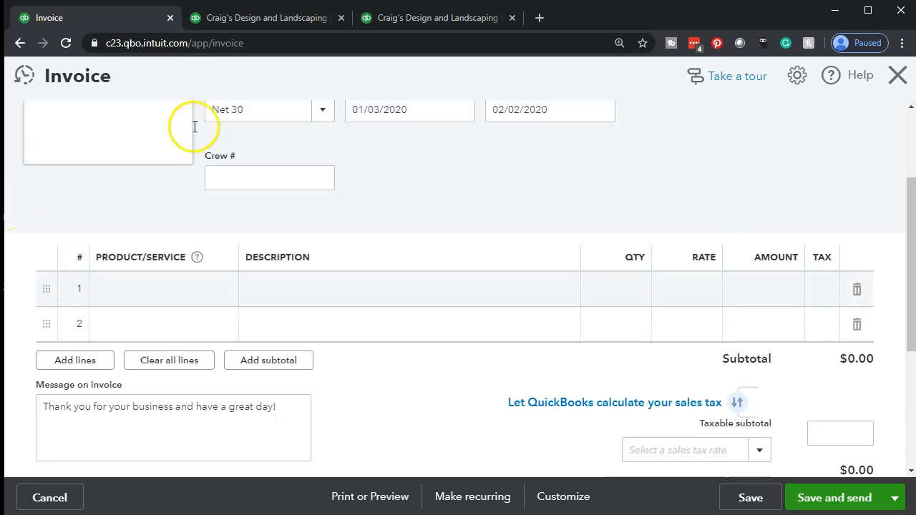
# Step: Review the 2019 Profit and Loss income, then the collapsed groups and filter settings of the 2019 Sales by Product/Service Detail report
pyautogui.click(409, 18)
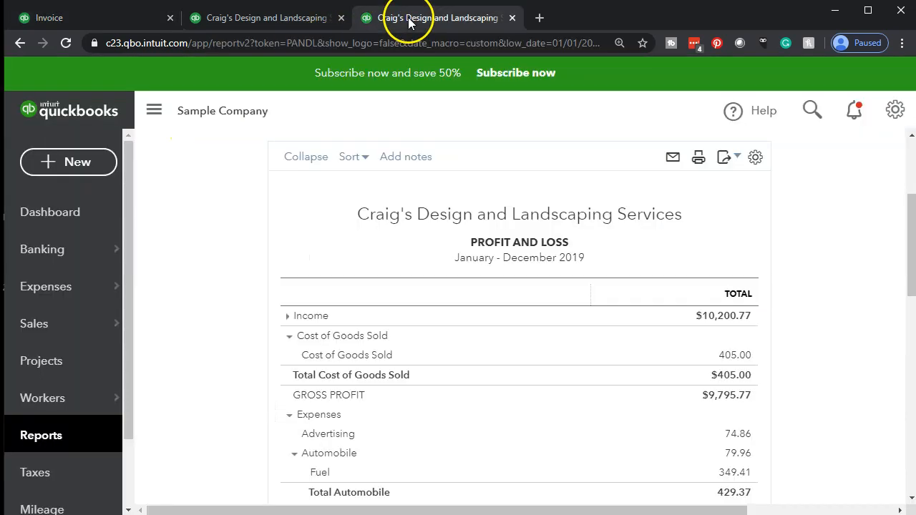
pyautogui.click(281, 18)
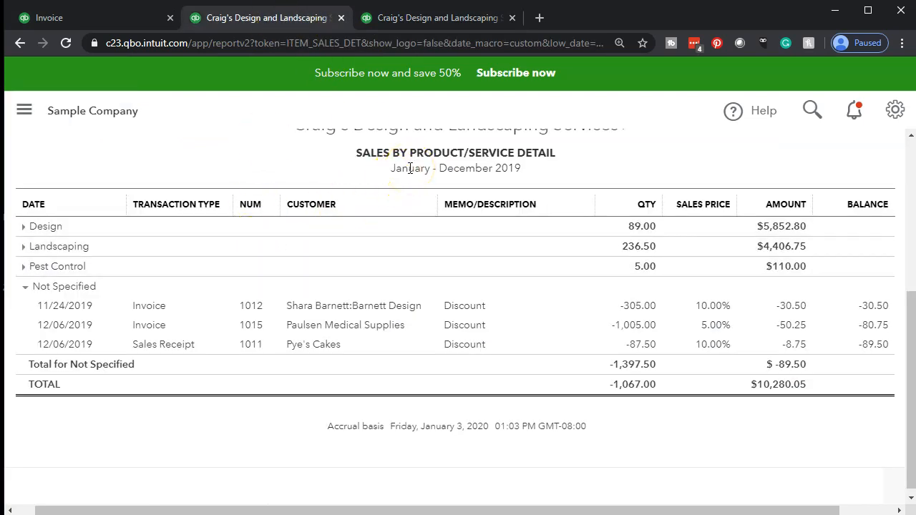
pyautogui.click(351, 345)
pyautogui.scroll(3, 351, 355)
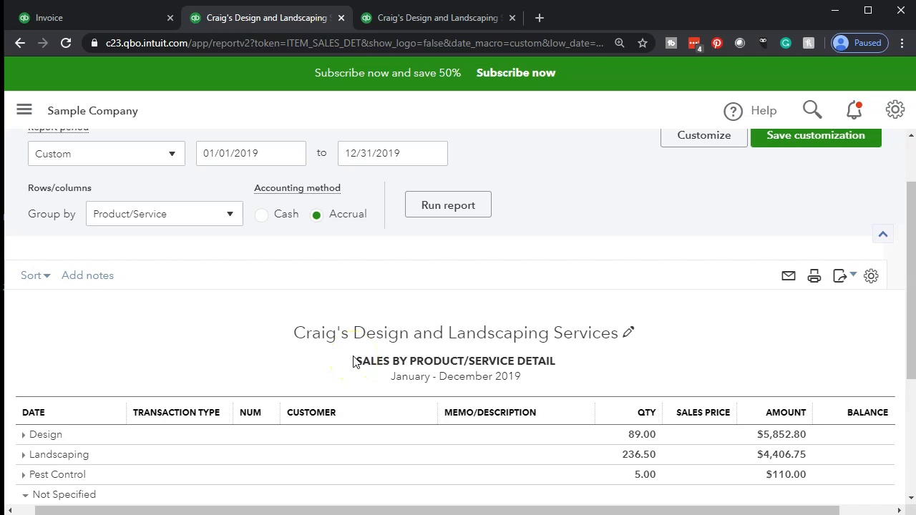
pyautogui.click(214, 290)
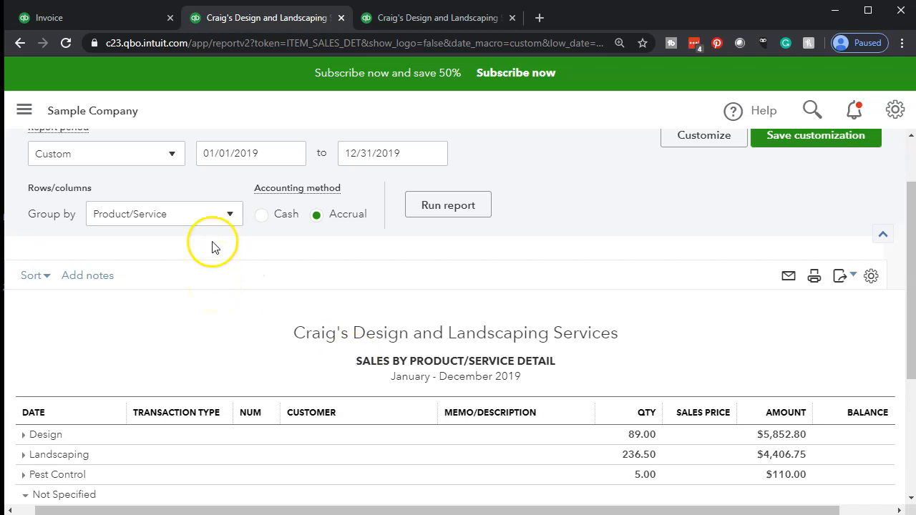
# Step: Return to the blank invoice and close it without saving
pyautogui.click(96, 18)
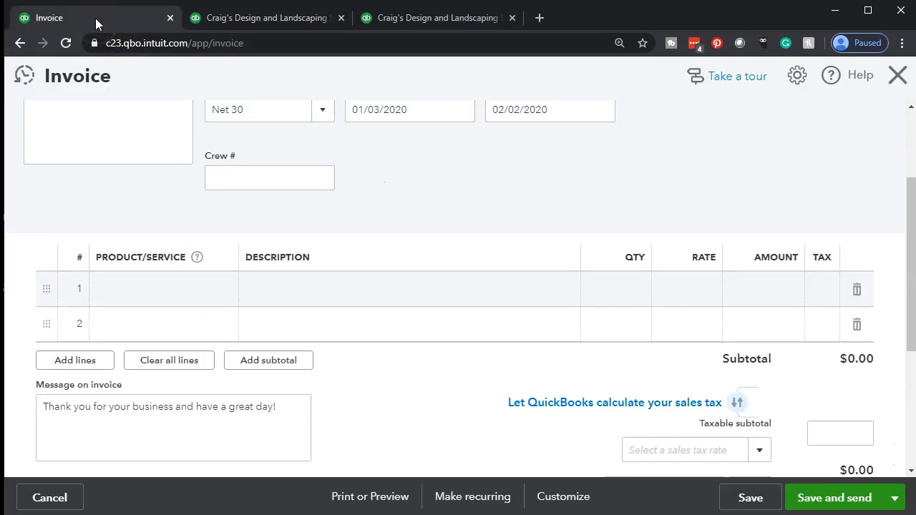
pyautogui.scroll(2, 64, 179)
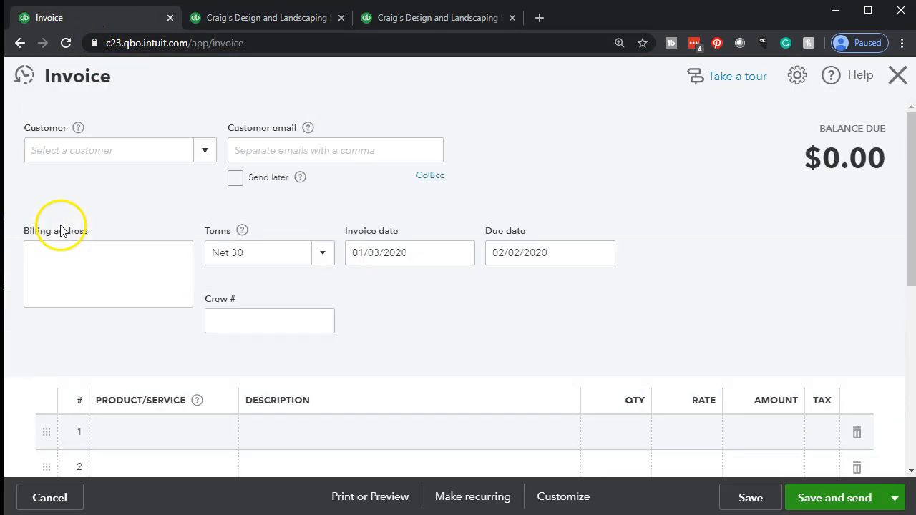
pyautogui.click(895, 77)
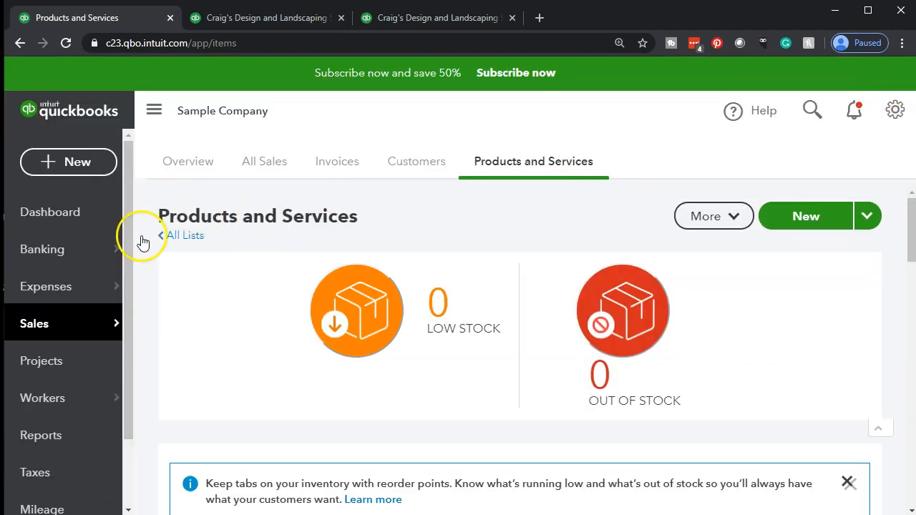
# Step: Open the Sales by Product/Service Summary report from the Sales and customers group of the standard reports
pyautogui.scroll(-1, 66, 436)
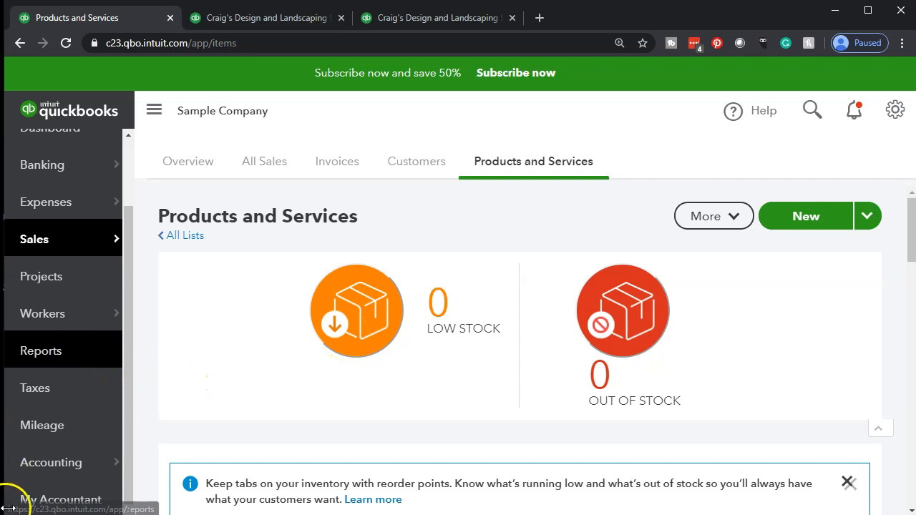
pyautogui.scroll(-3, 399, 369)
pyautogui.scroll(-9, 399, 373)
pyautogui.scroll(-6, 399, 373)
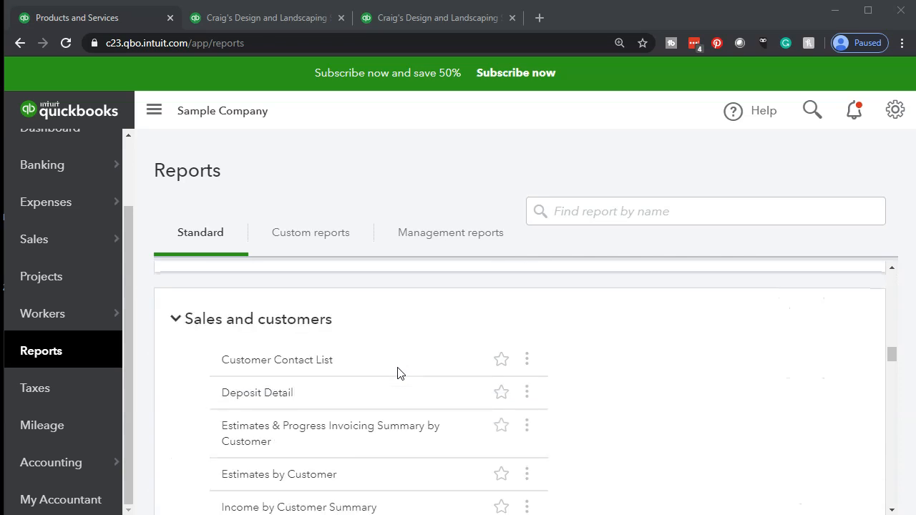
pyautogui.scroll(-4, 399, 373)
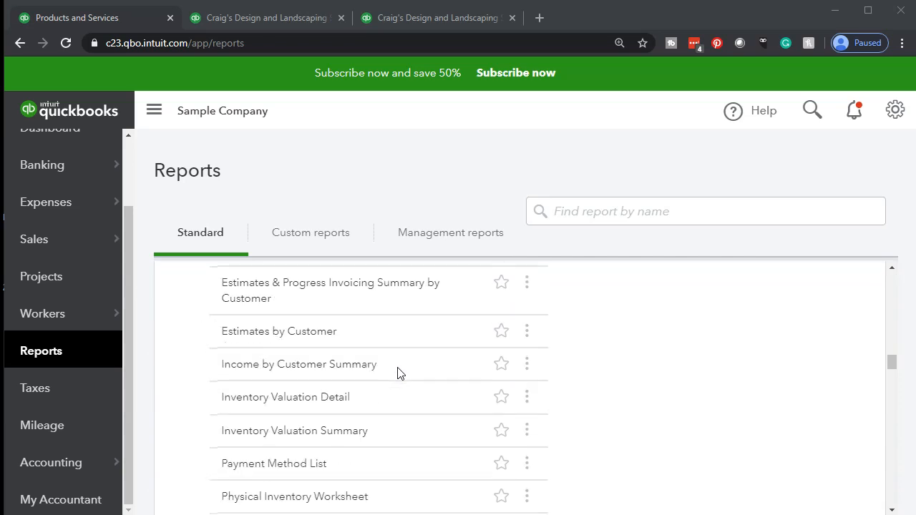
pyautogui.scroll(-1, 399, 373)
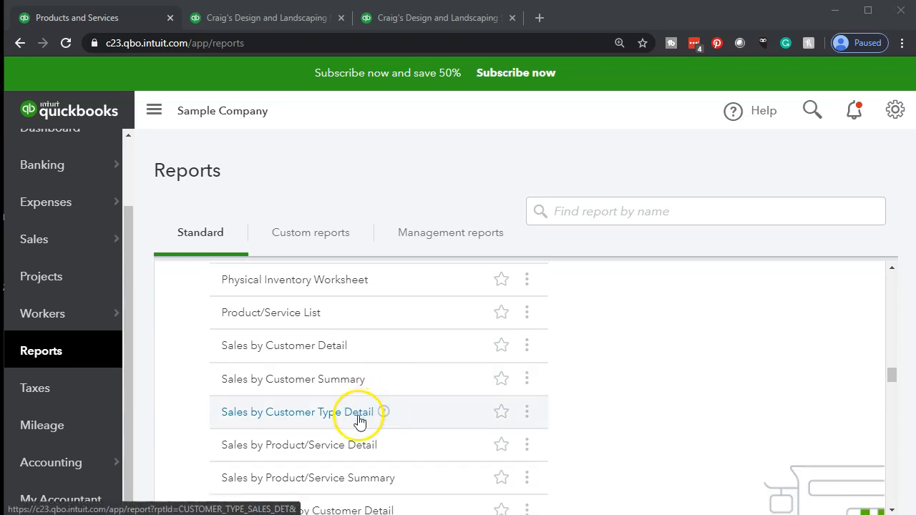
pyautogui.scroll(-1, 374, 413)
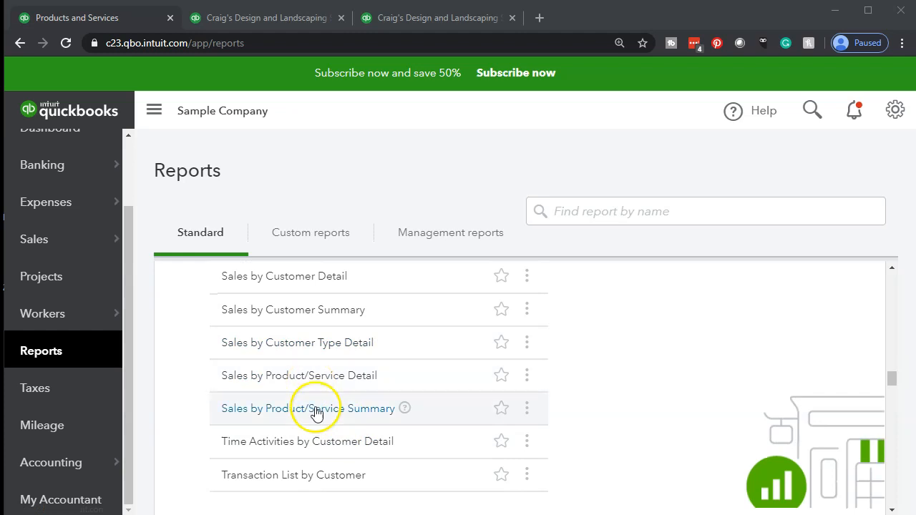
pyautogui.click(385, 411)
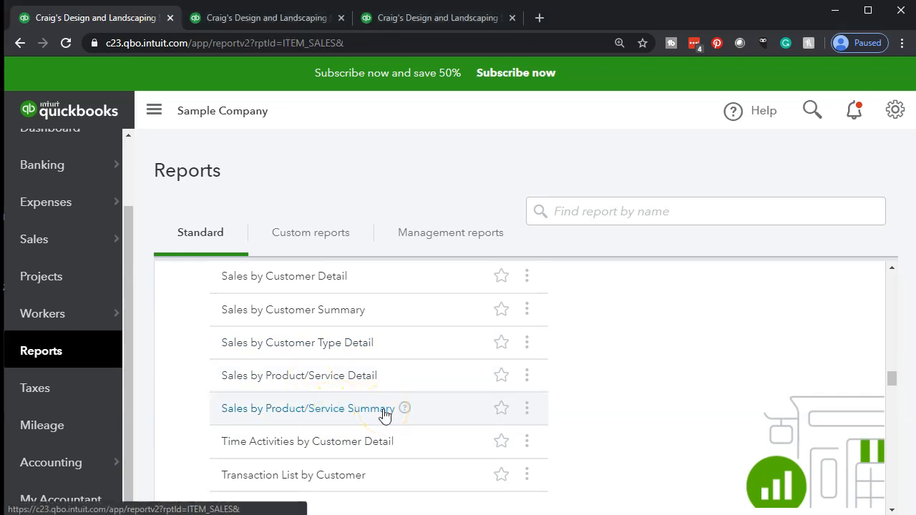
pyautogui.scroll(-2, 387, 419)
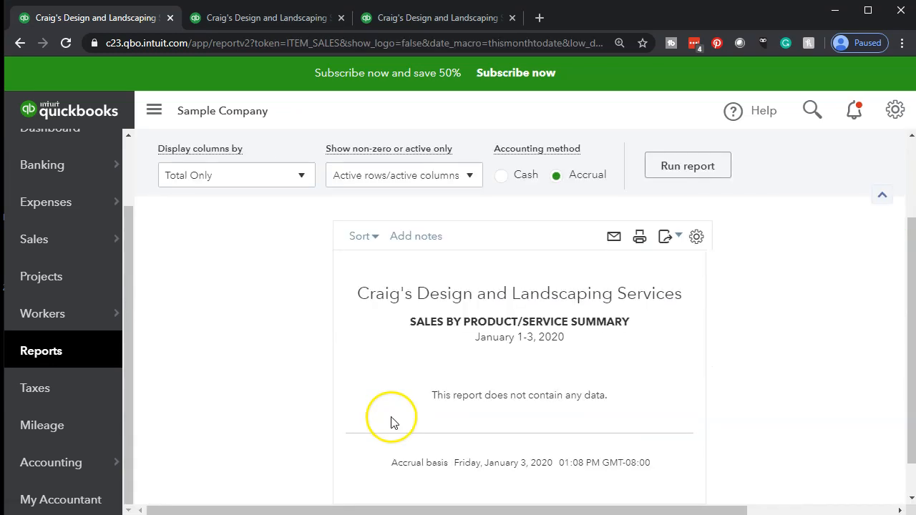
# Step: Duplicate the browser tab and run the Sales by Product/Service Summary report for 01/01/2019 to 12/31/2019
pyautogui.rightClick(137, 18)
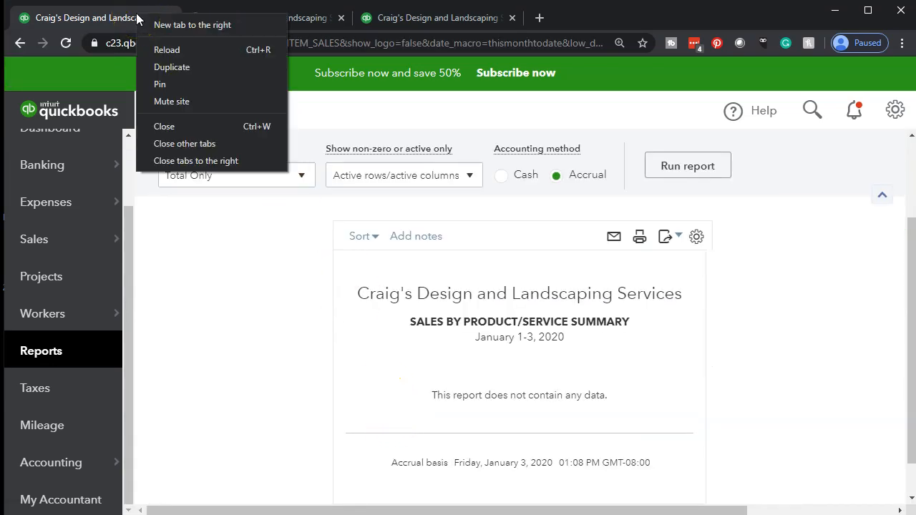
pyautogui.click(159, 67)
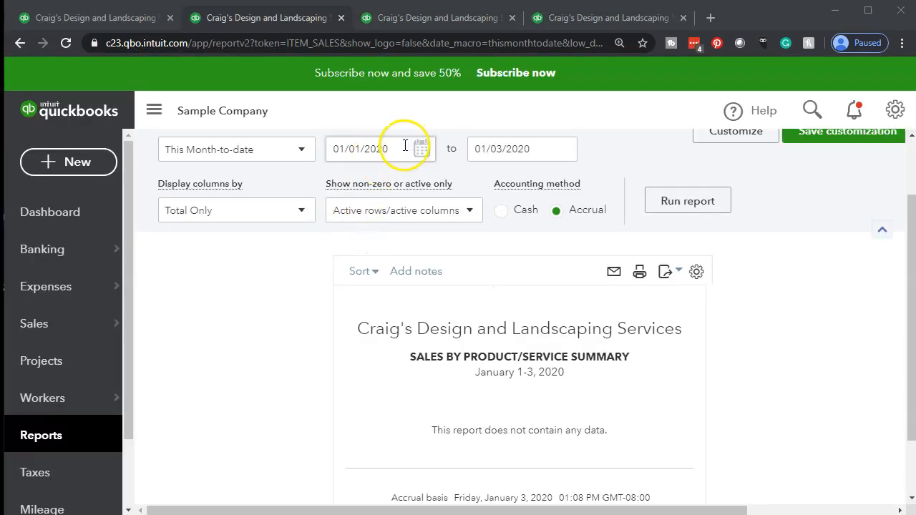
pyautogui.click(406, 146)
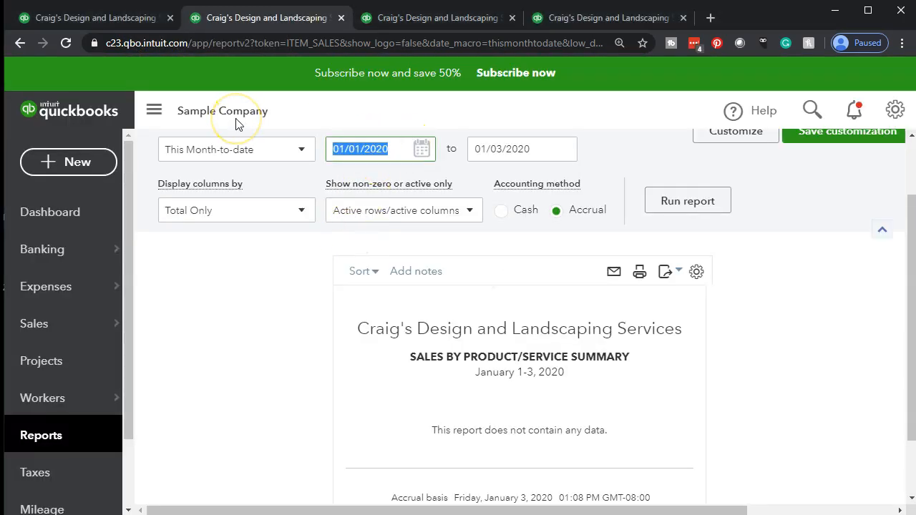
pyautogui.write('010119')
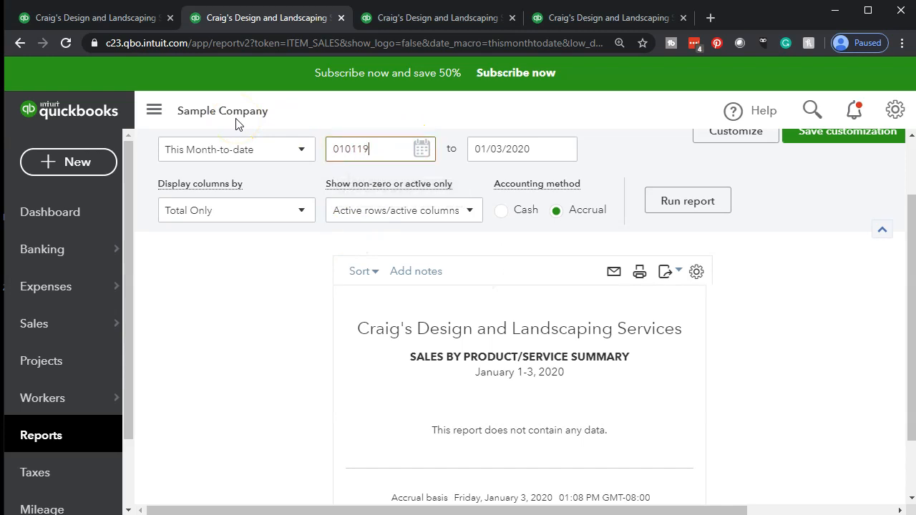
pyautogui.press('Tab')
pyautogui.write('123119')
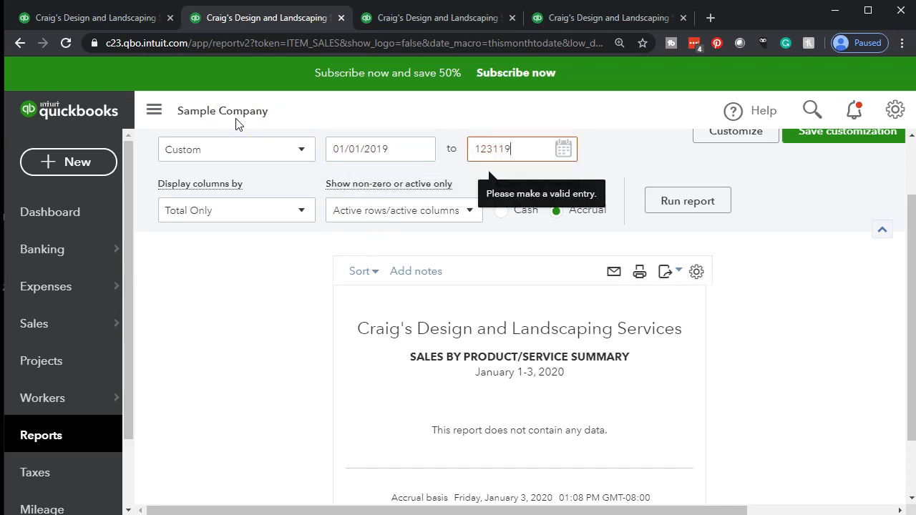
pyautogui.press('Tab')
pyautogui.click(685, 213)
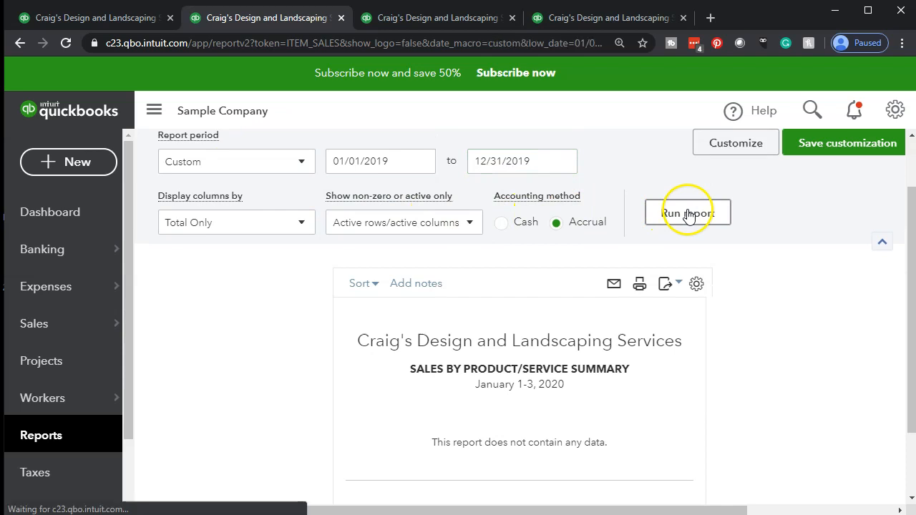
# Step: Hide the navigation menu and examine the enlarged summary report's quantities, amounts and margins by product group down to the total
pyautogui.scroll(-2, 687, 214)
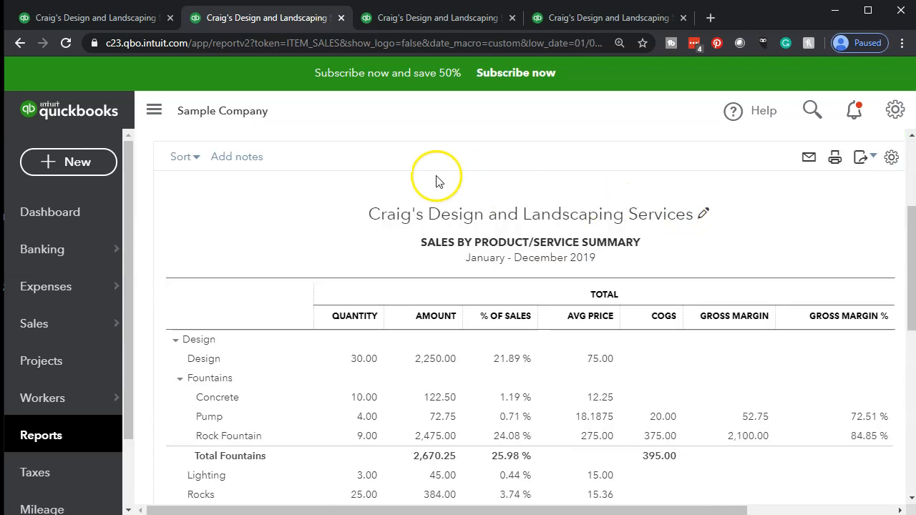
pyautogui.click(155, 112)
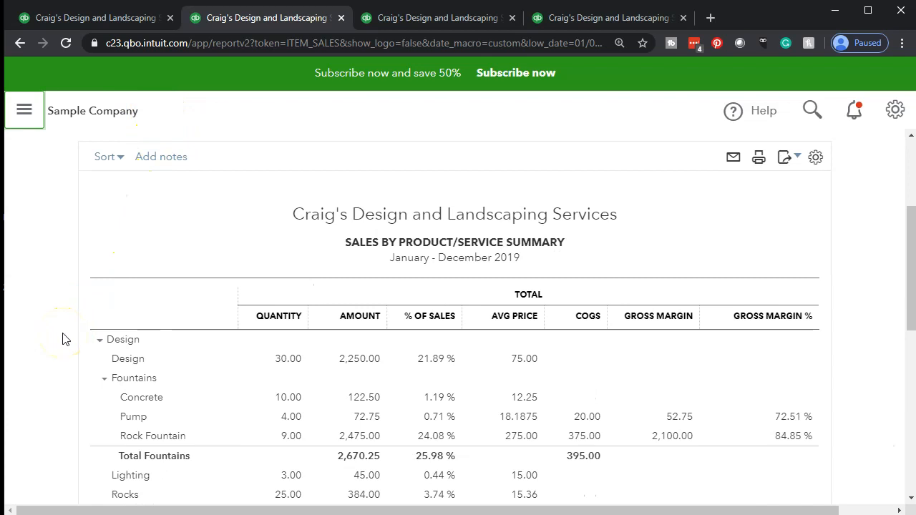
pyautogui.hotkey('ctrl', '+')
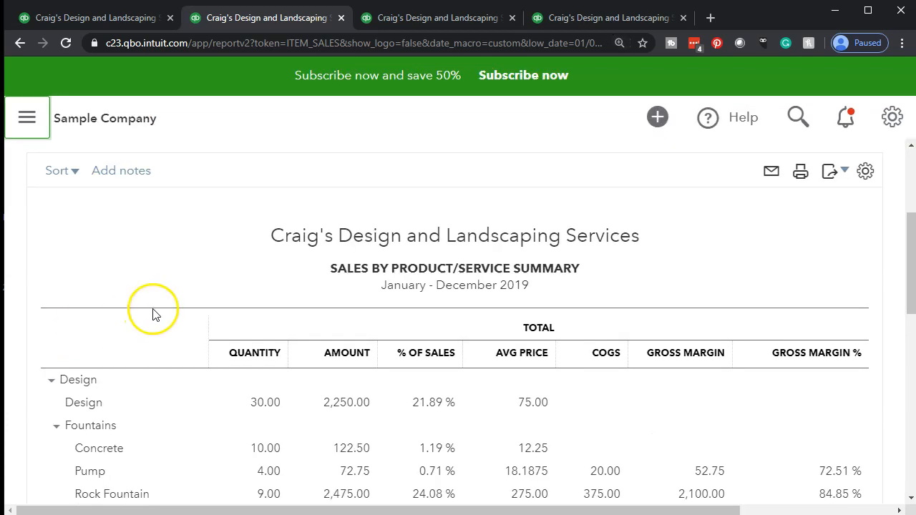
pyautogui.scroll(-2, 152, 315)
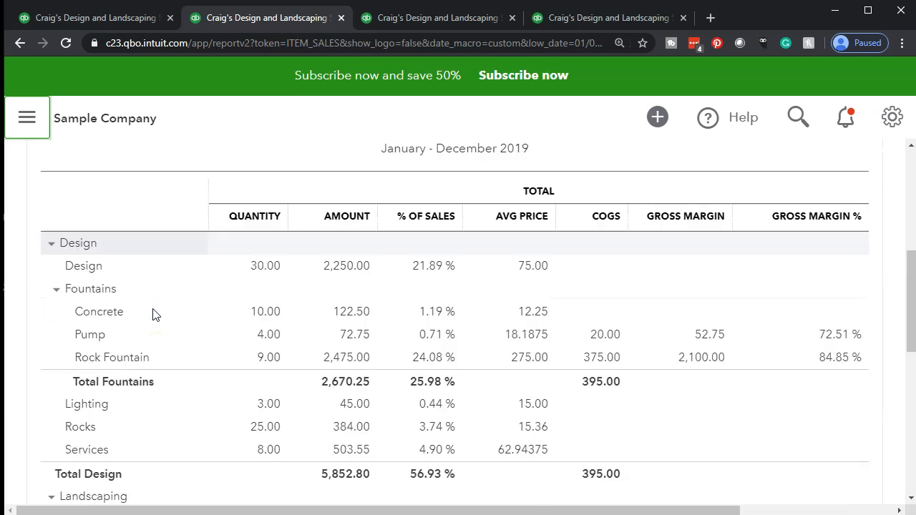
pyautogui.scroll(-2, 153, 315)
pyautogui.scroll(-3, 153, 315)
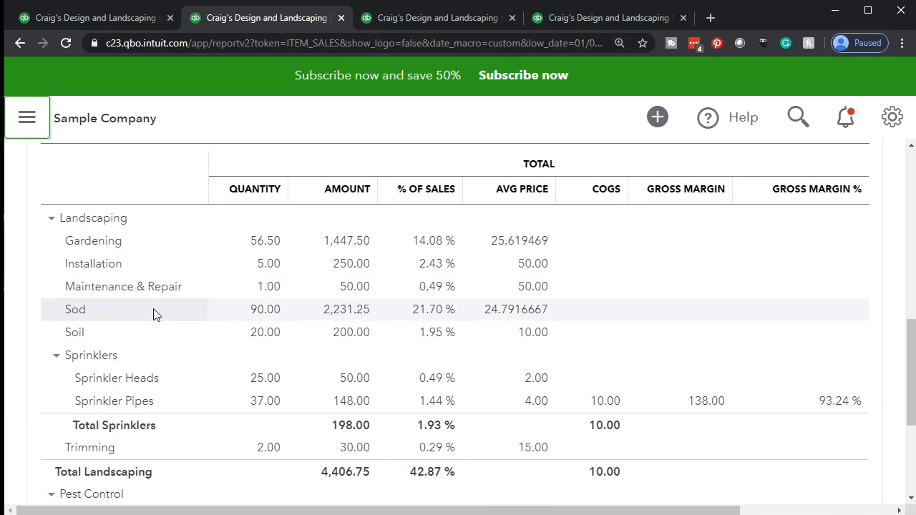
pyautogui.scroll(1, 152, 315)
pyautogui.scroll(-3, 152, 315)
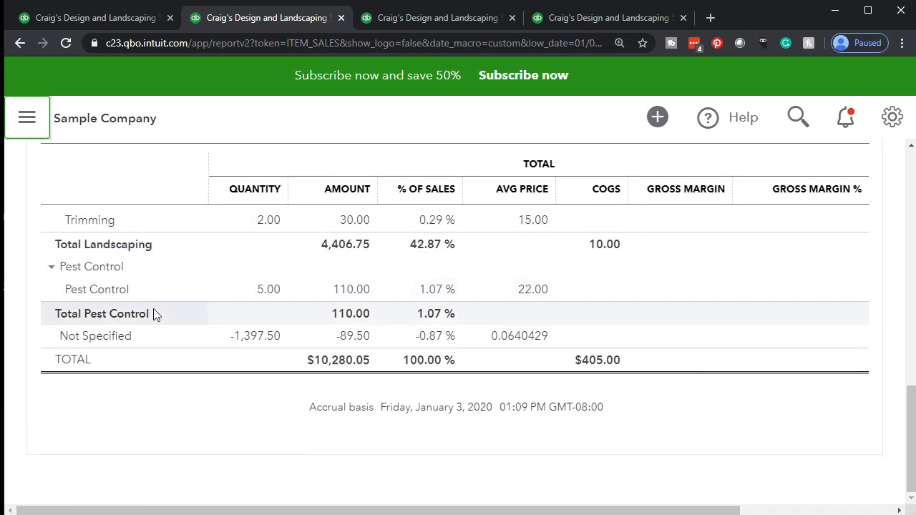
pyautogui.scroll(3, 152, 315)
pyautogui.scroll(2, 153, 309)
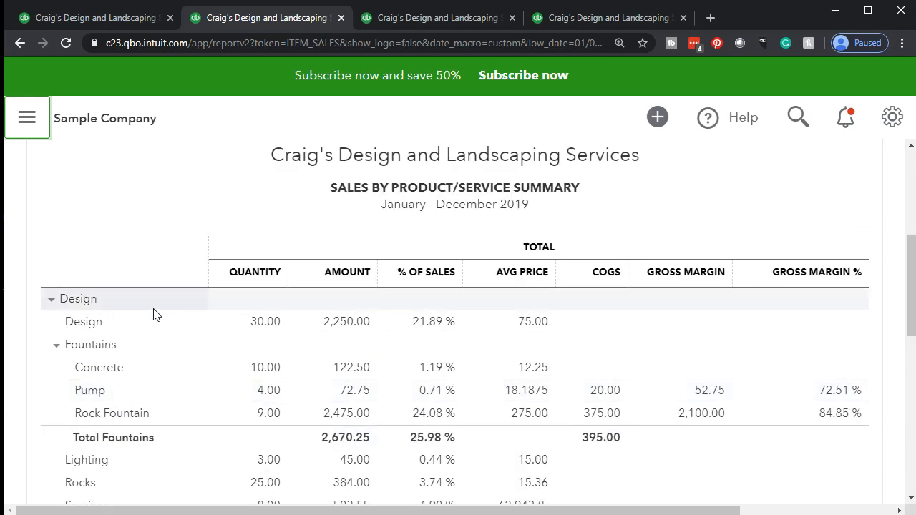
pyautogui.scroll(-7, 153, 315)
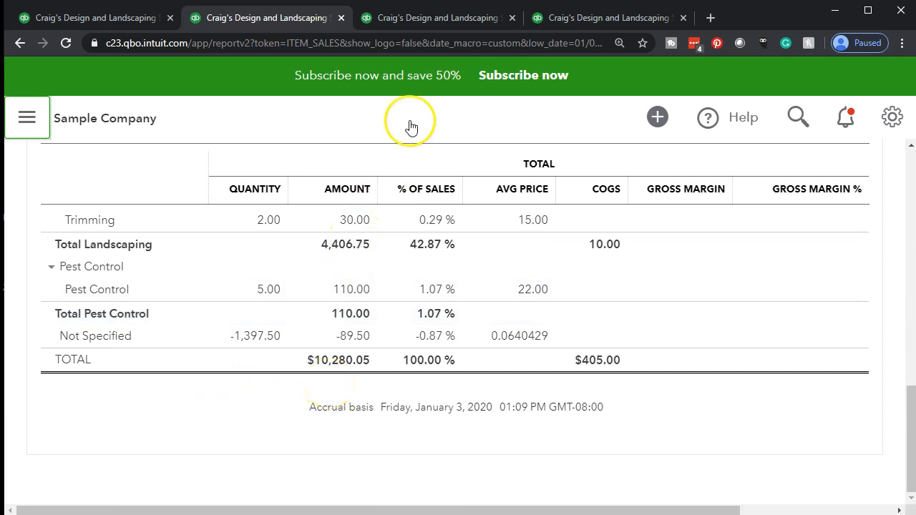
# Step: In the Sales by Product/Service Detail report, collapse the Not Specified group and review the Pest Control transactions and the report total
pyautogui.click(430, 16)
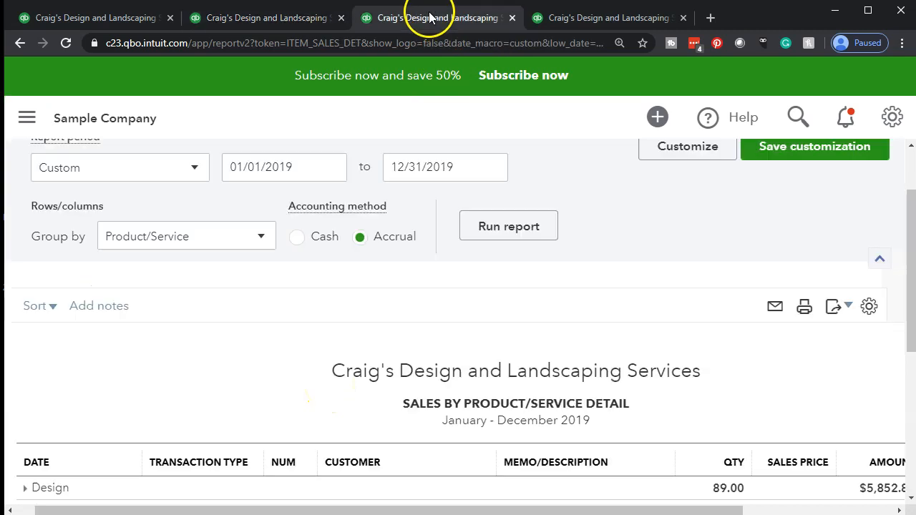
pyautogui.scroll(-3, 172, 352)
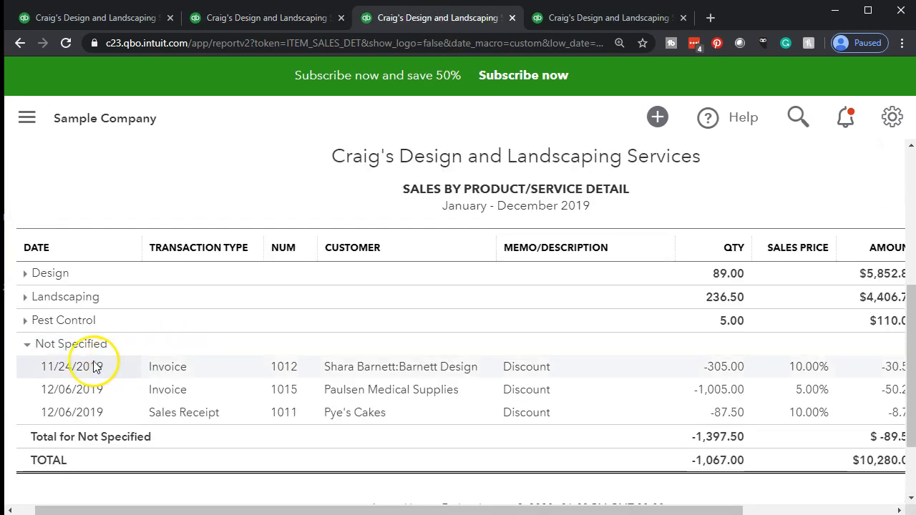
pyautogui.click(27, 344)
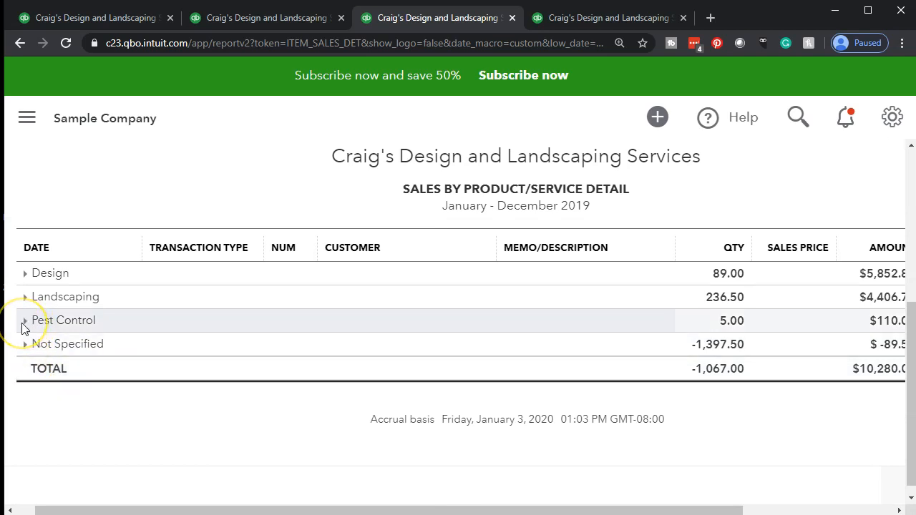
pyautogui.click(25, 321)
pyautogui.scroll(-1, 103, 387)
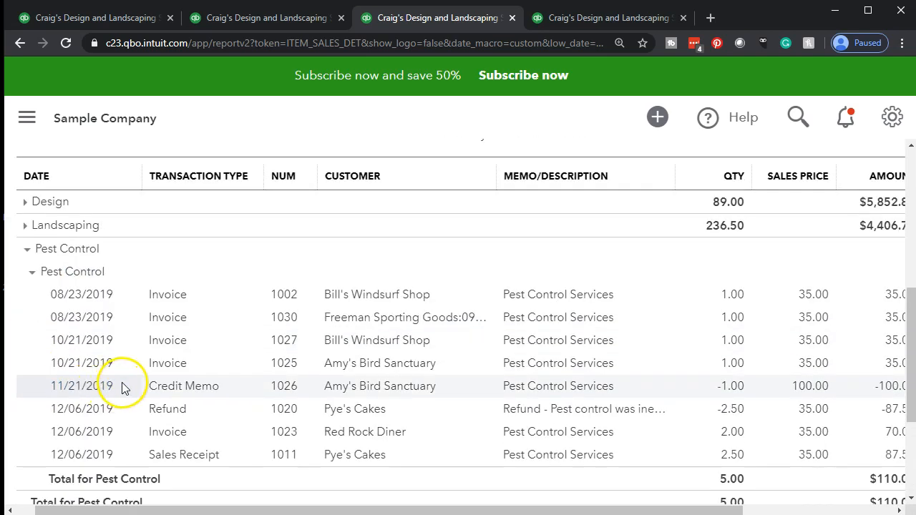
pyautogui.click(31, 272)
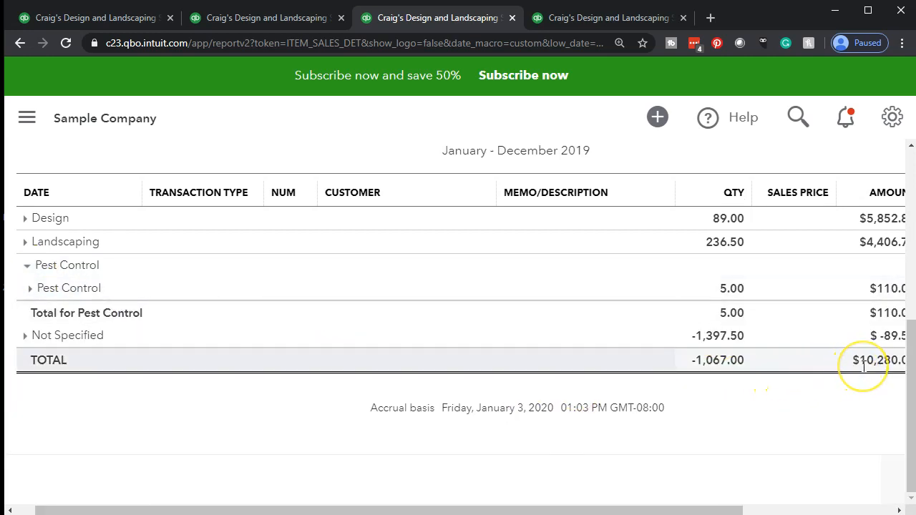
# Step: Customize the summary report's numbers to omit cents and show negatives in red parentheses as (100)
pyautogui.click(248, 22)
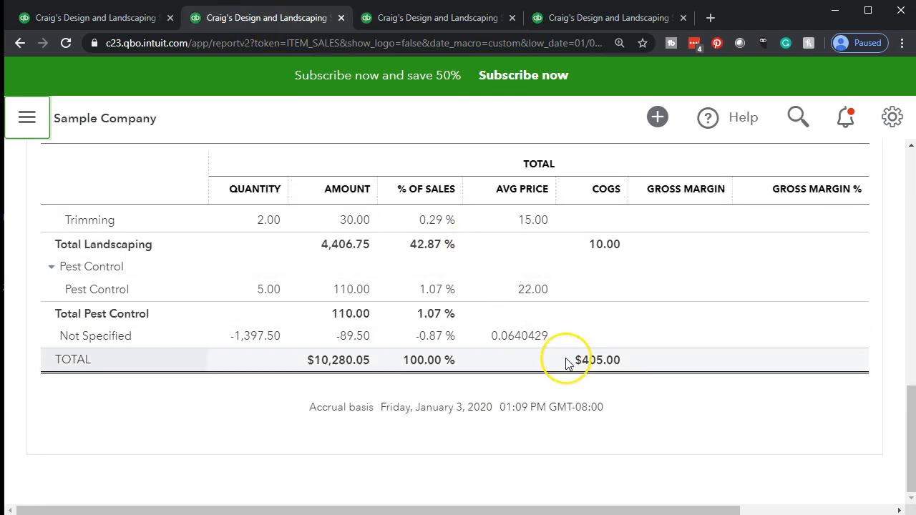
pyautogui.scroll(10, 569, 364)
pyautogui.scroll(2, 568, 364)
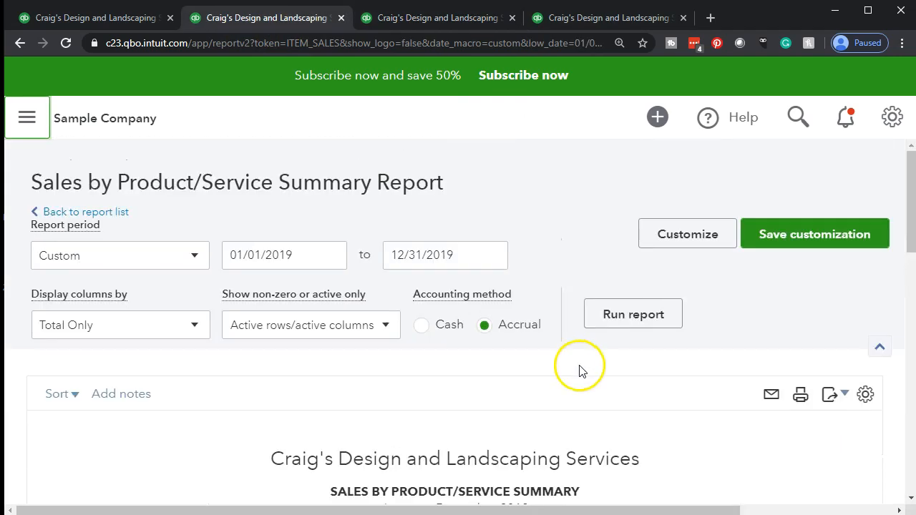
pyautogui.click(660, 242)
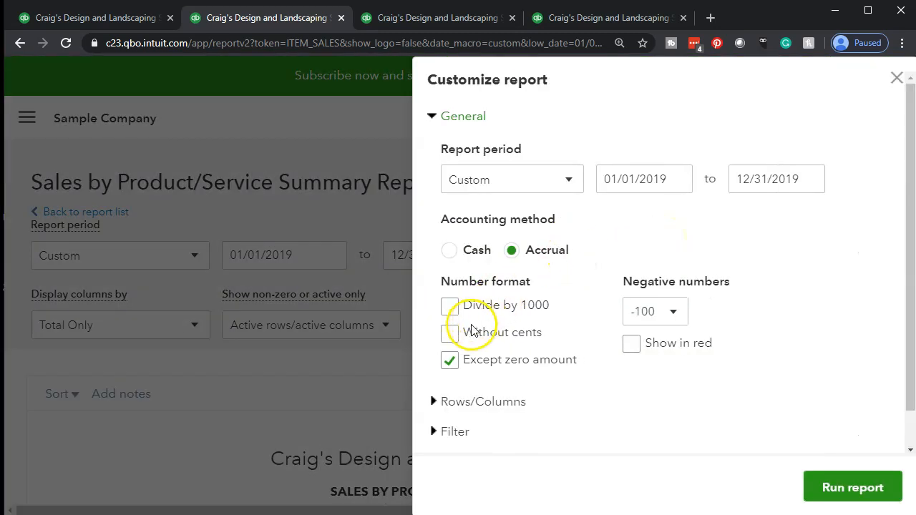
pyautogui.click(677, 316)
pyautogui.click(660, 370)
pyautogui.click(629, 347)
pyautogui.scroll(-1, 631, 351)
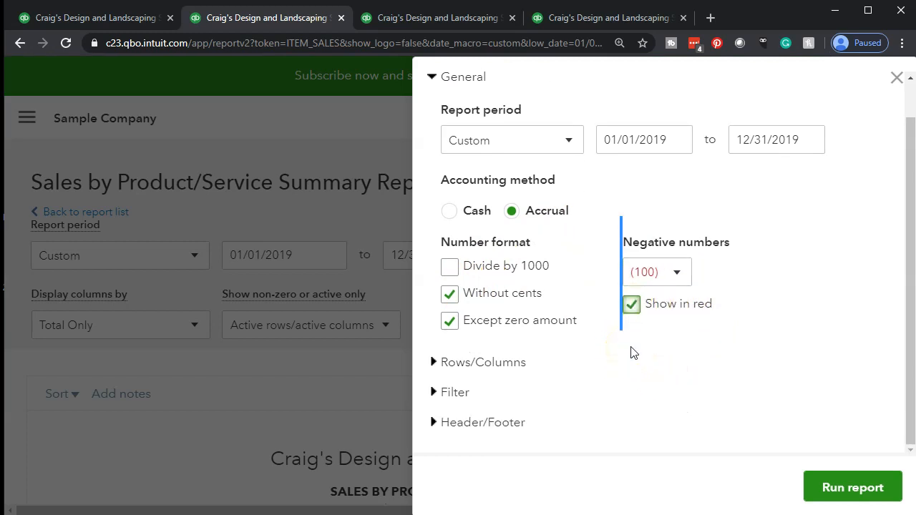
# Step: Remove the date prepared, time prepared and report basis from the summary report's footer, run it and check the reformatted figures
pyautogui.click(481, 421)
pyautogui.scroll(-4, 496, 392)
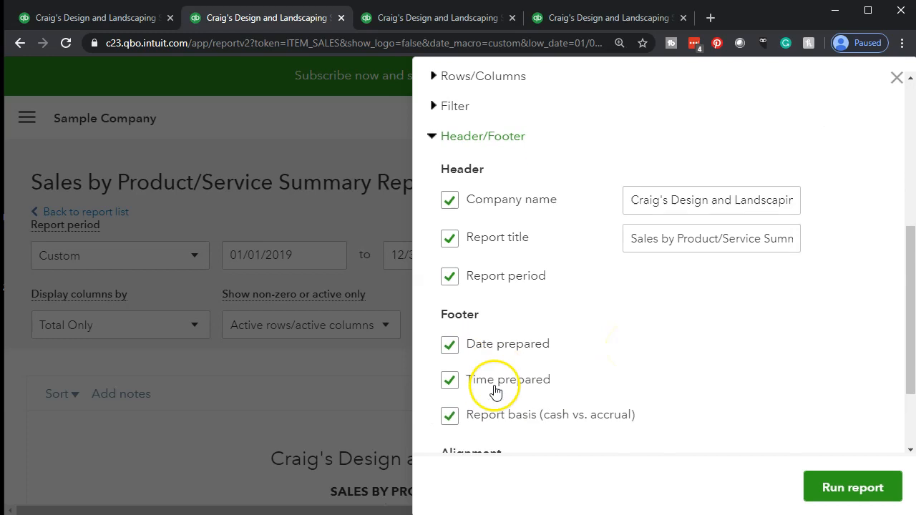
pyautogui.click(450, 347)
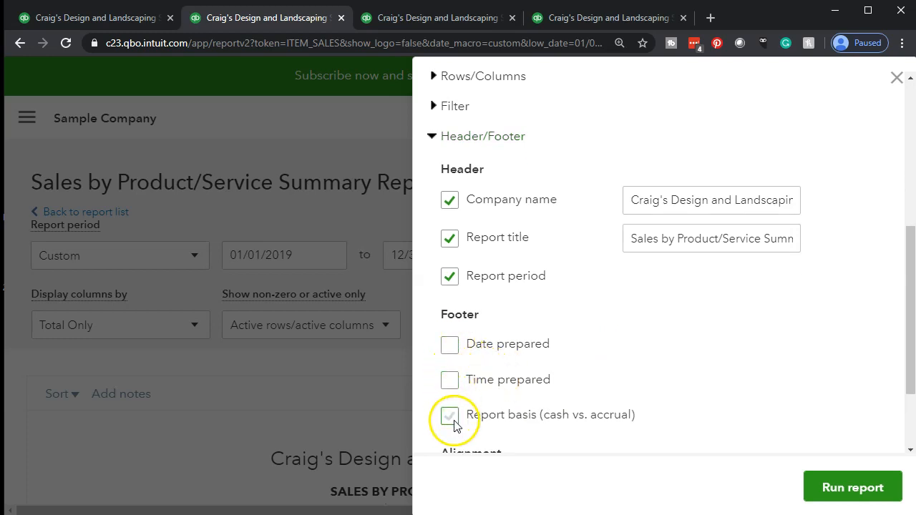
pyautogui.click(839, 488)
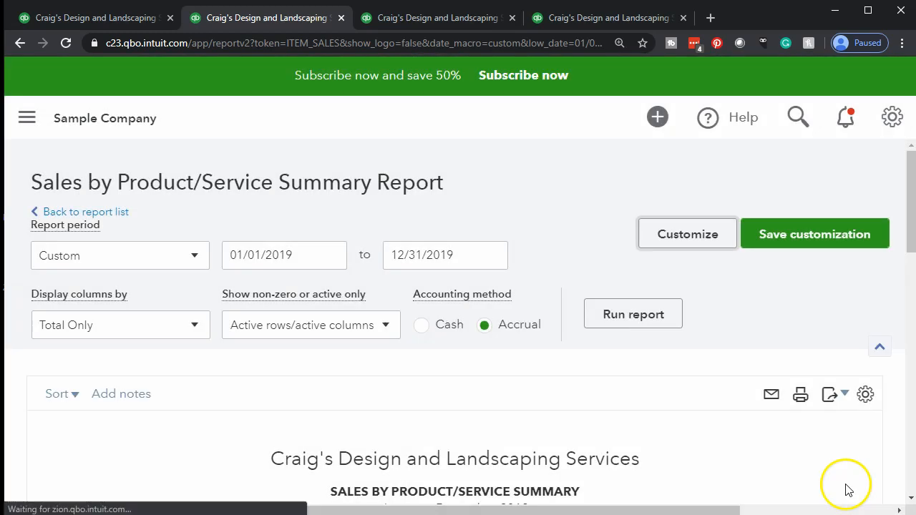
pyautogui.scroll(-5, 322, 384)
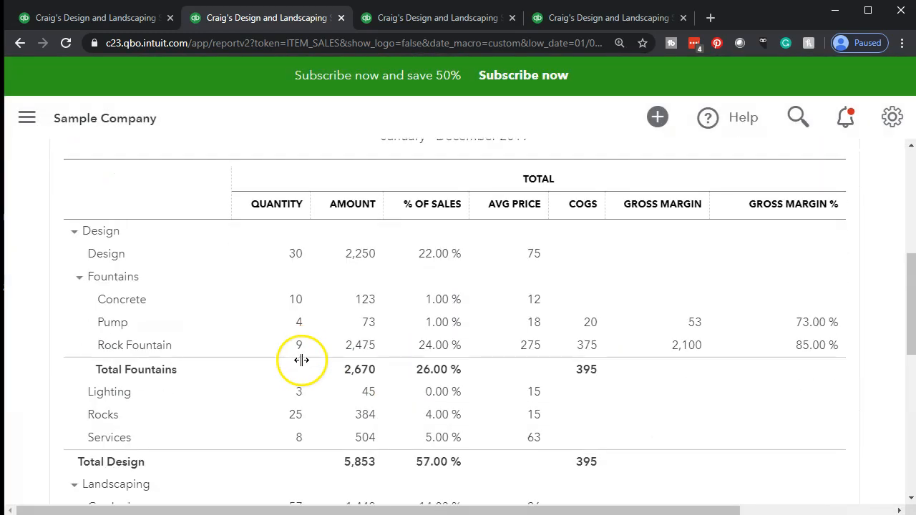
pyautogui.scroll(-7, 301, 360)
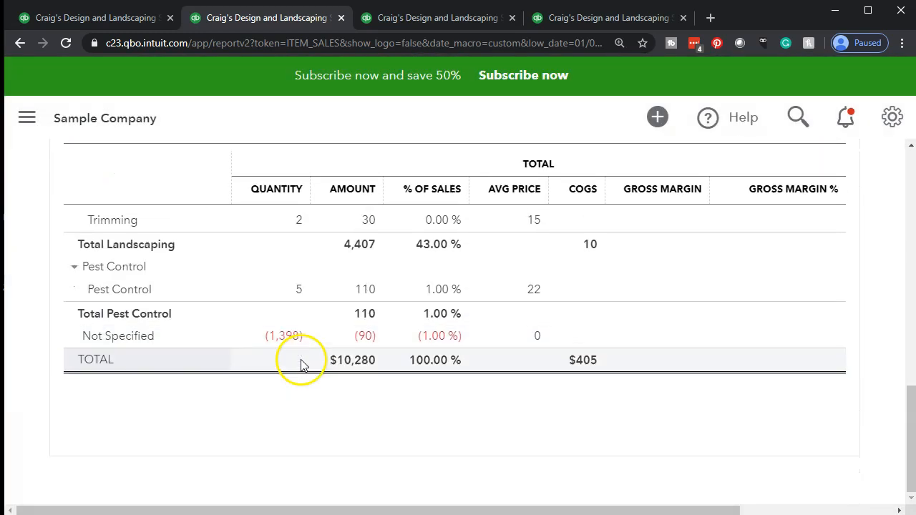
# Step: View the summary report's email option and its Excel and PDF export choices without selecting any
pyautogui.scroll(12, 301, 365)
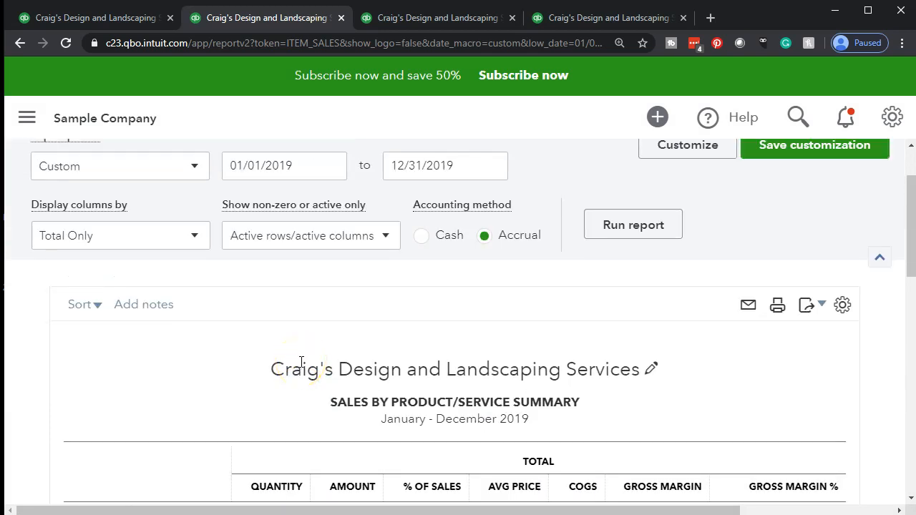
pyautogui.click(749, 308)
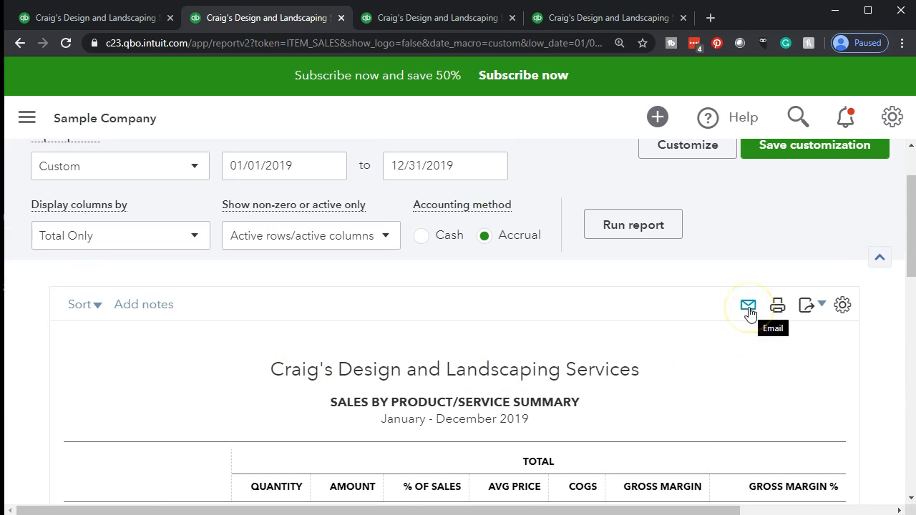
pyautogui.click(818, 308)
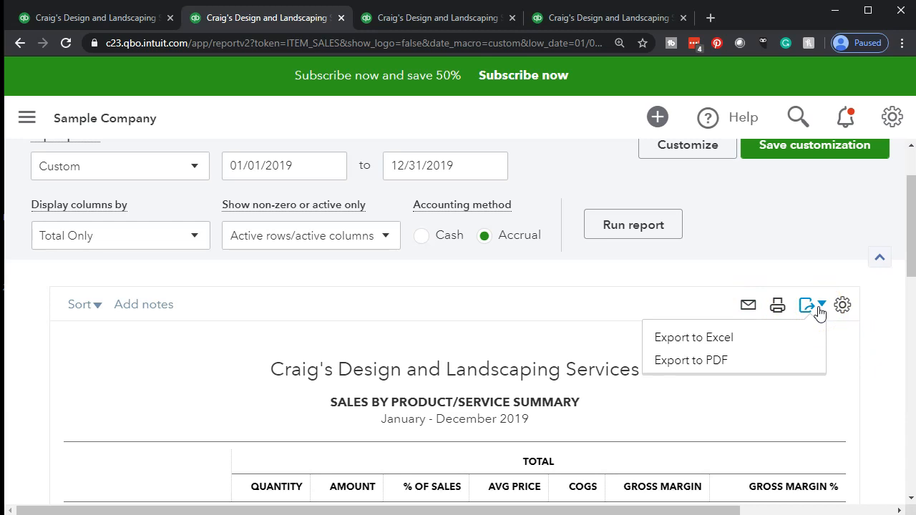
pyautogui.click(820, 313)
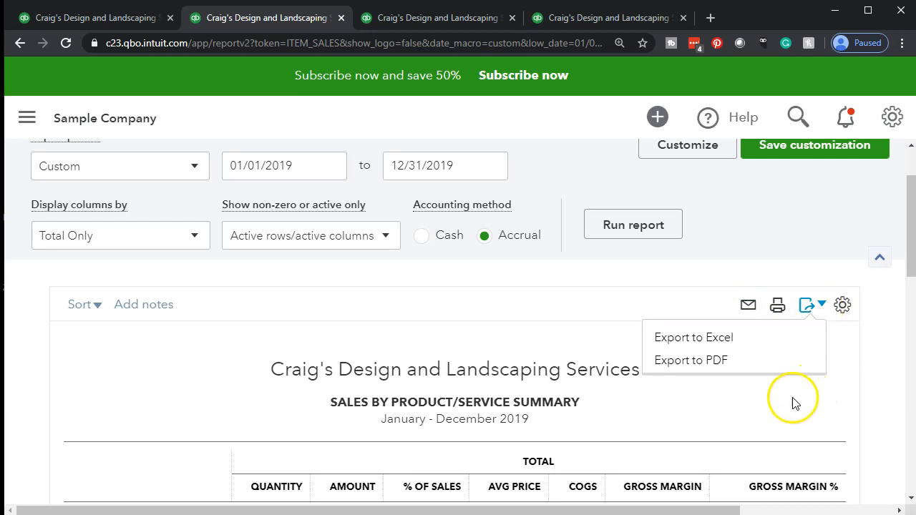
# Step: Print the summary report in portrait orientation to the CutePDF Writer destination
pyautogui.click(789, 321)
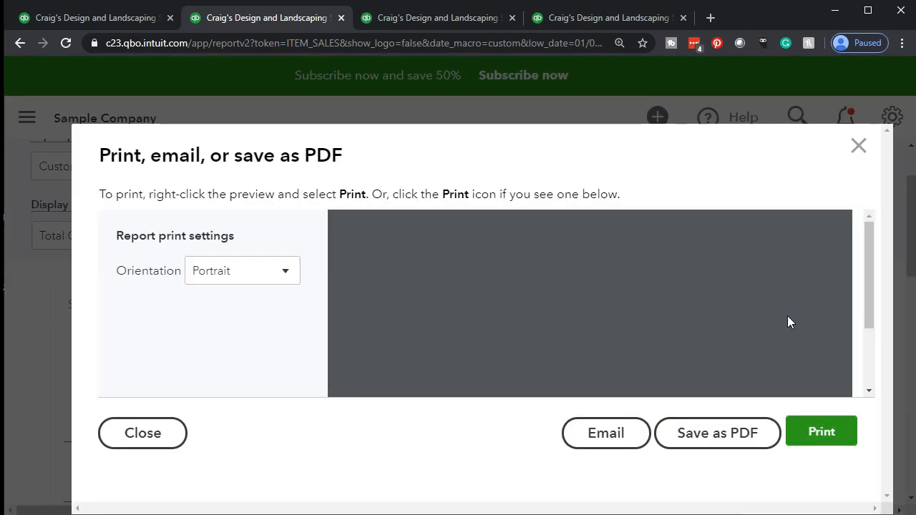
pyautogui.click(803, 440)
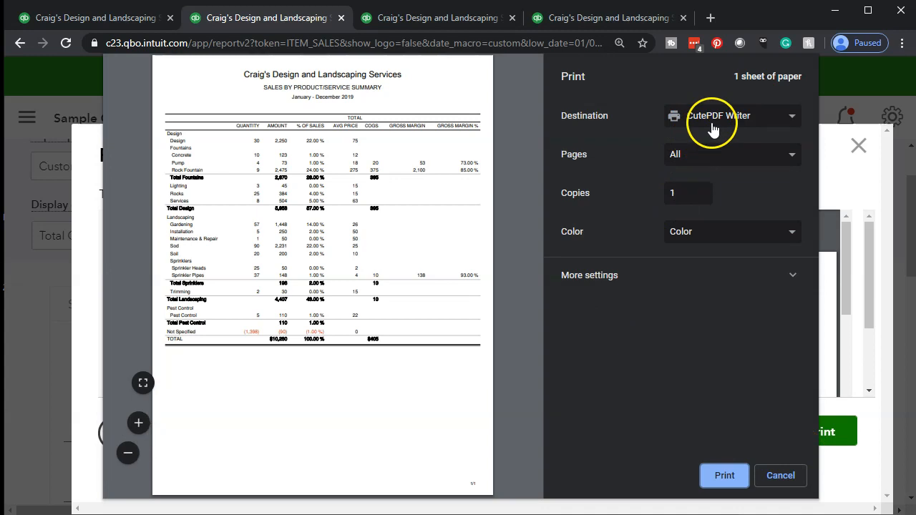
pyautogui.click(725, 475)
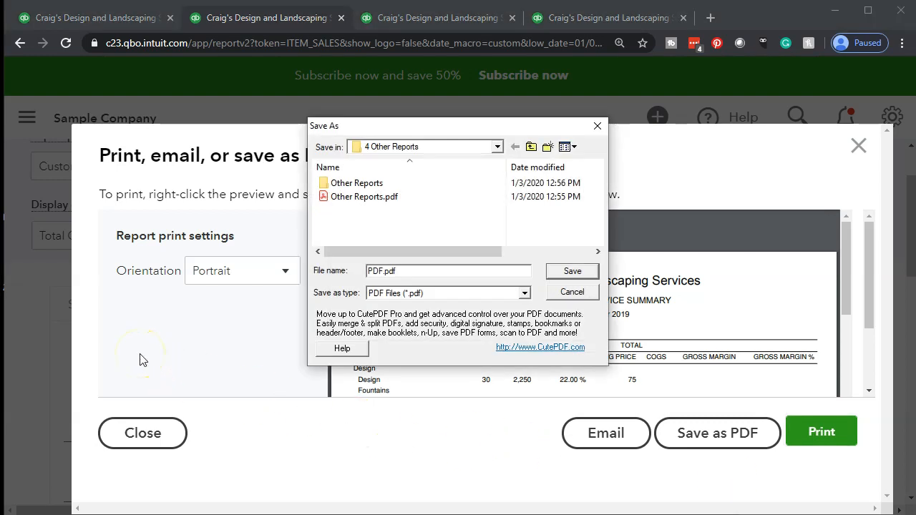
# Step: Save the printed report as "Sales by Product or Service.pdf" in the Other Reports folder and close the print preview
pyautogui.click(499, 146)
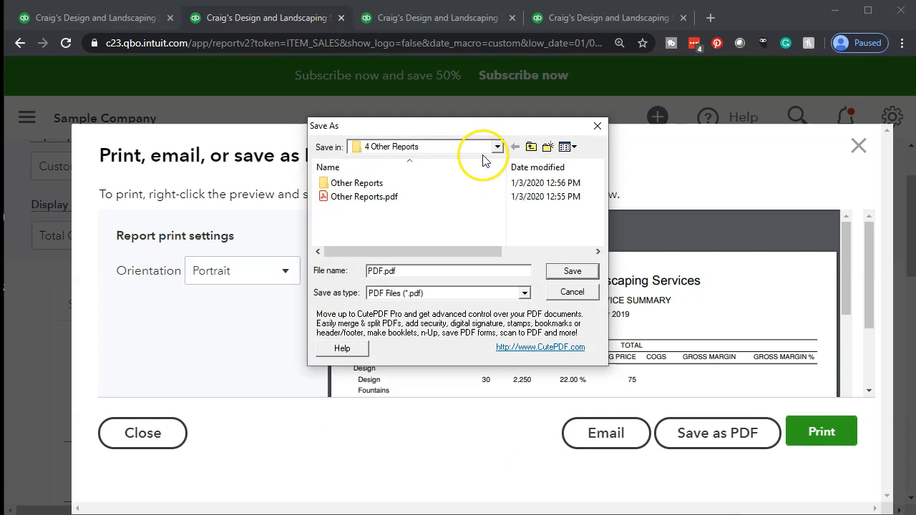
pyautogui.click(499, 162)
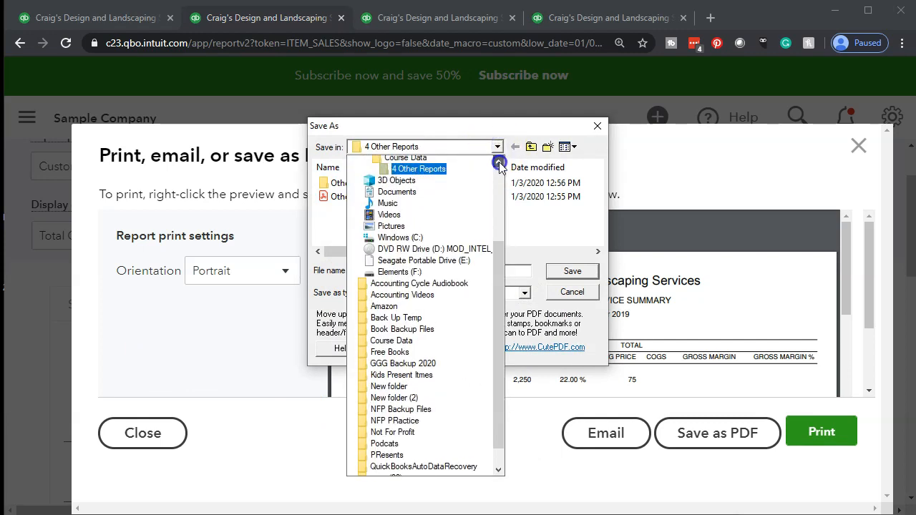
pyautogui.click(499, 162)
pyautogui.click(442, 185)
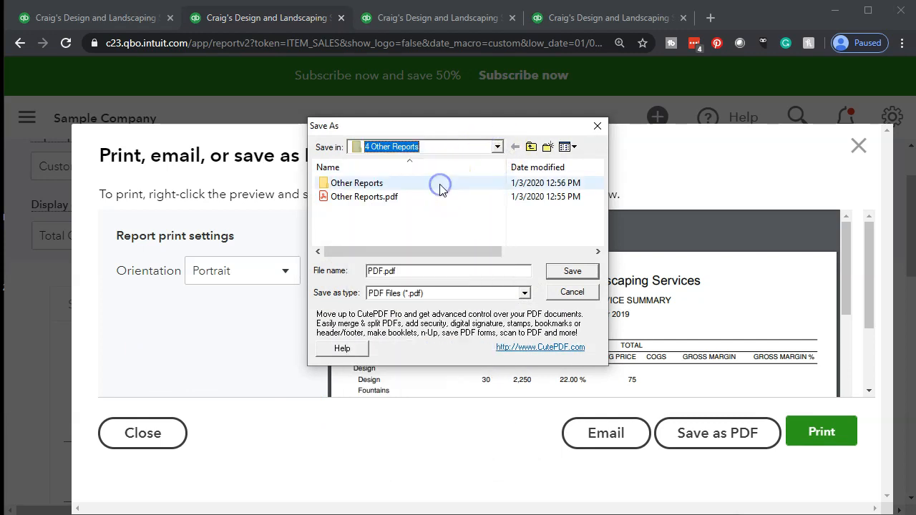
pyautogui.doubleClick(358, 185)
pyautogui.click(381, 271)
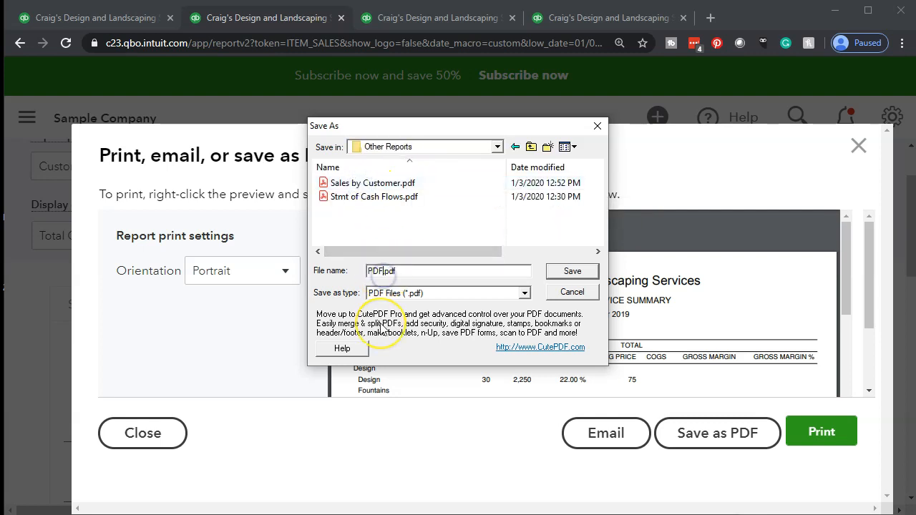
pyautogui.write('Sales by Product or Service')
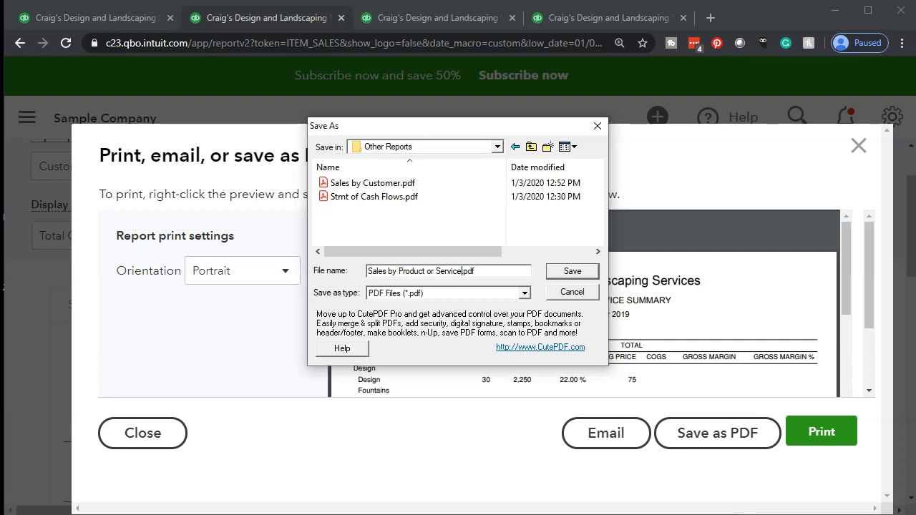
pyautogui.click(570, 272)
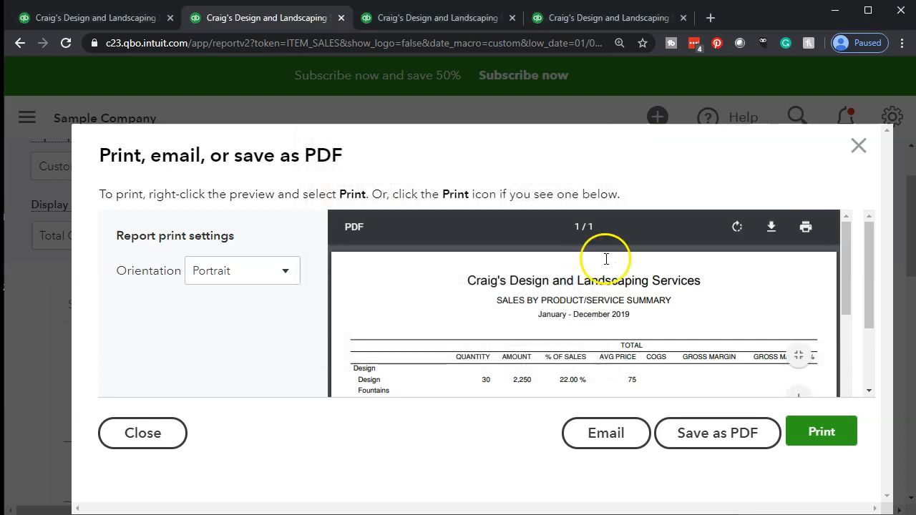
pyautogui.click(858, 147)
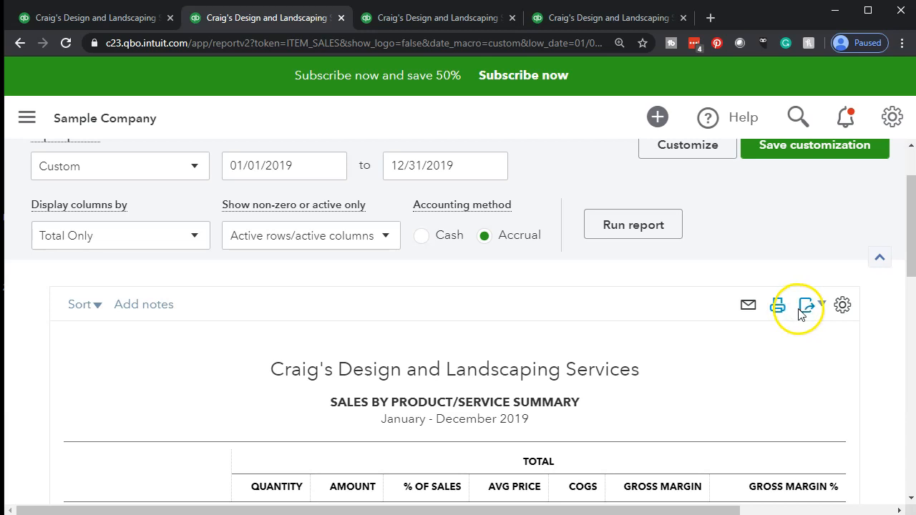
# Step: Export the summary report to Excel and open the downloaded workbook
pyautogui.click(821, 306)
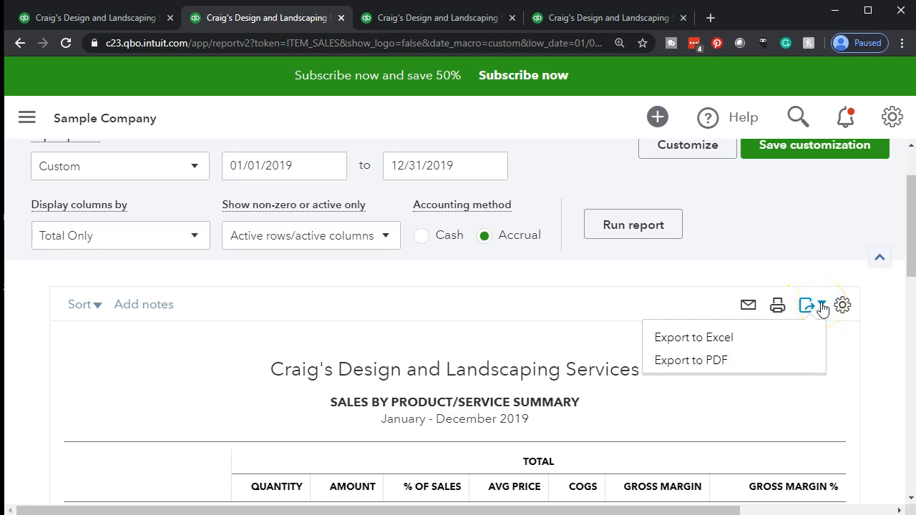
pyautogui.click(808, 338)
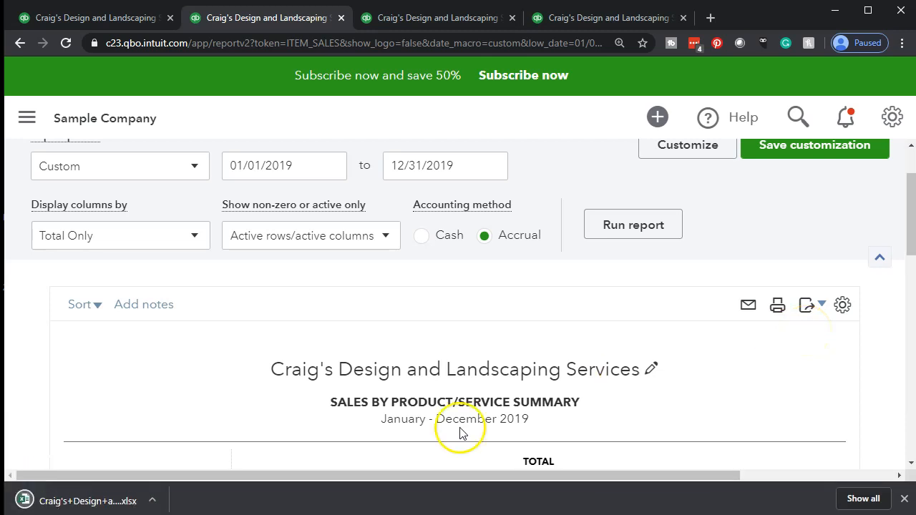
pyautogui.click(108, 500)
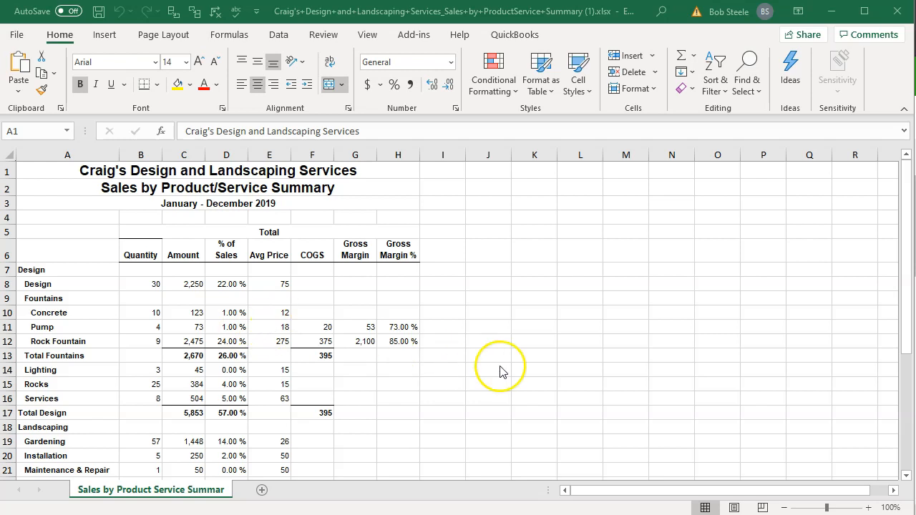
# Step: Display the exported sheet's page breaks by switching to Page Layout view and back to Normal view
pyautogui.click(739, 508)
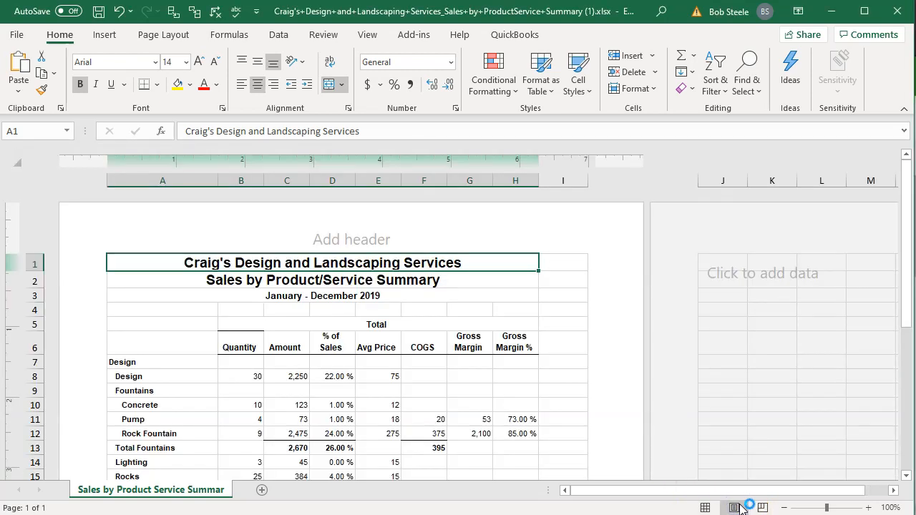
pyautogui.click(706, 508)
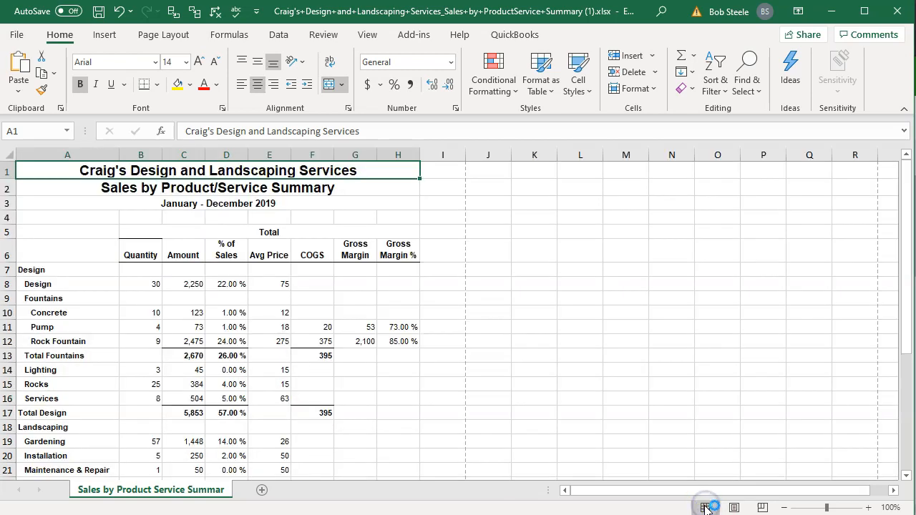
pyautogui.click(540, 412)
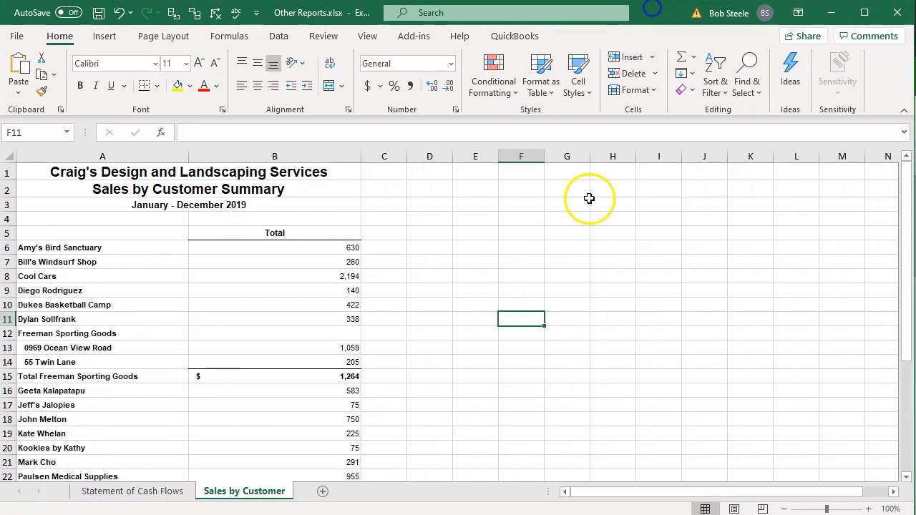
# Step: Add a new sheet to the Other Reports workbook and copy the entire exported Sales by Product/Service Summary sheet
pyautogui.click(323, 494)
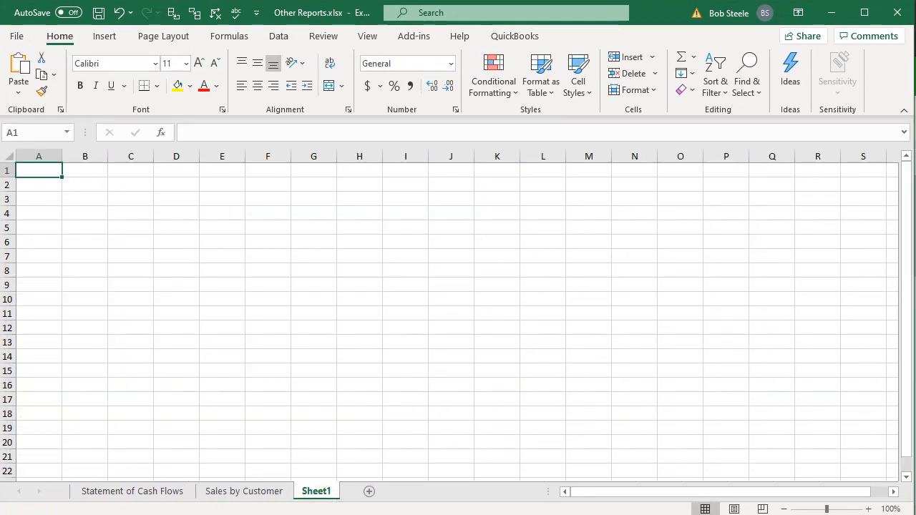
pyautogui.click(471, 514)
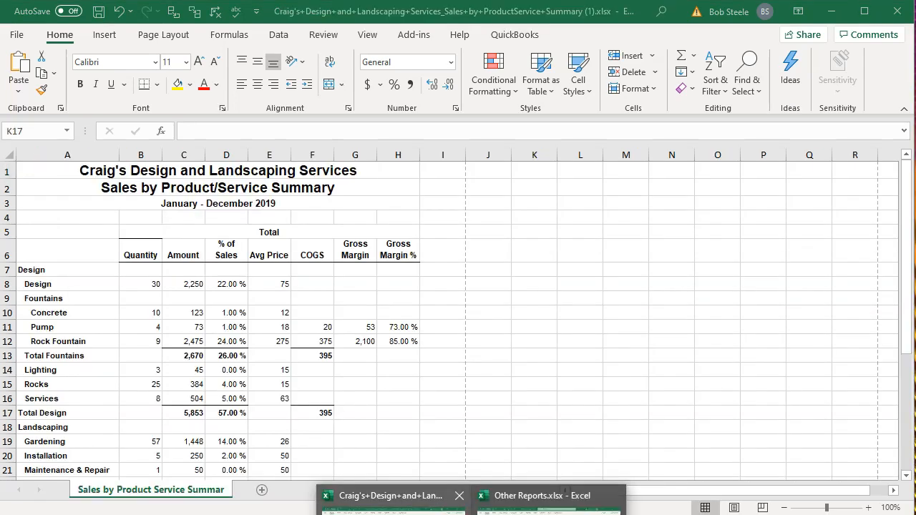
pyautogui.click(394, 512)
pyautogui.click(240, 398)
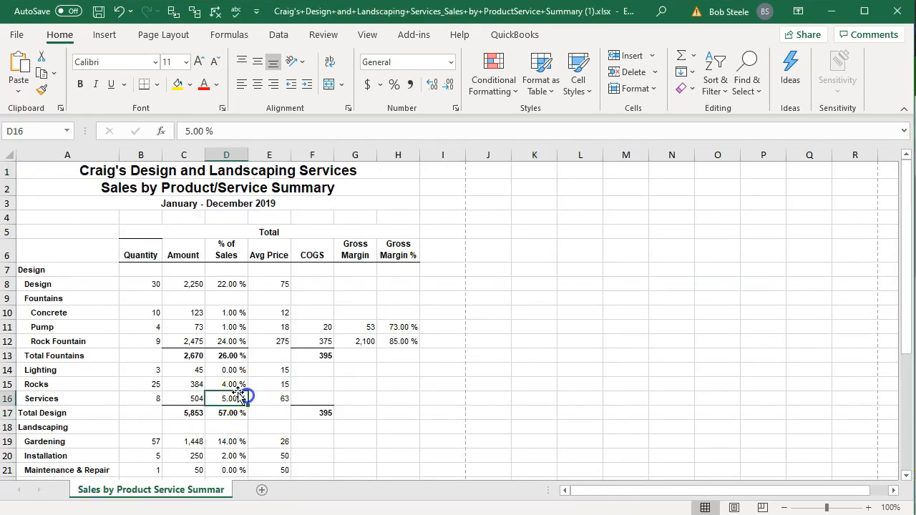
pyautogui.click(8, 154)
pyautogui.click(583, 317)
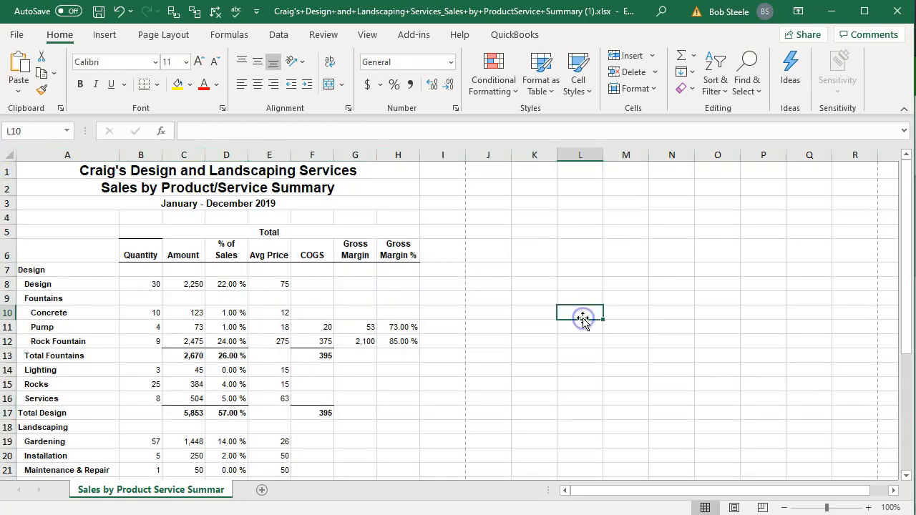
pyautogui.hotkey('ctrl', 'a')
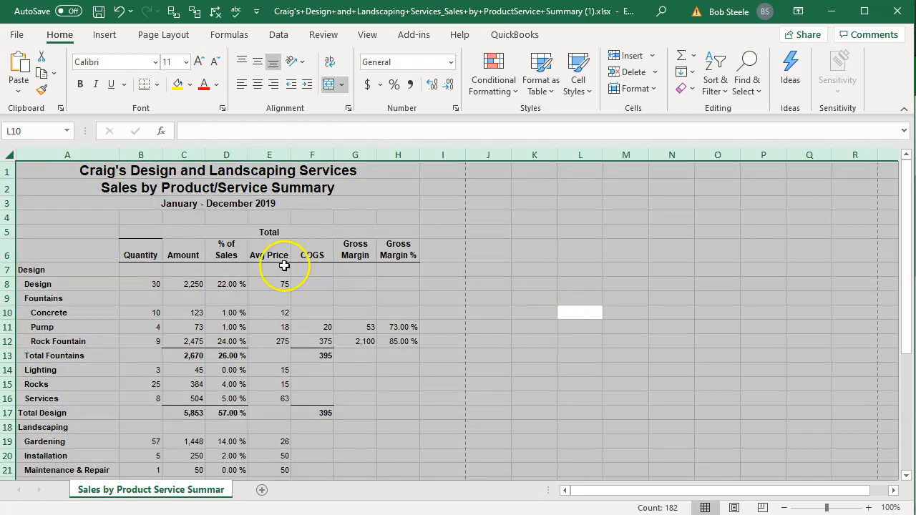
pyautogui.rightClick(284, 266)
pyautogui.click(302, 303)
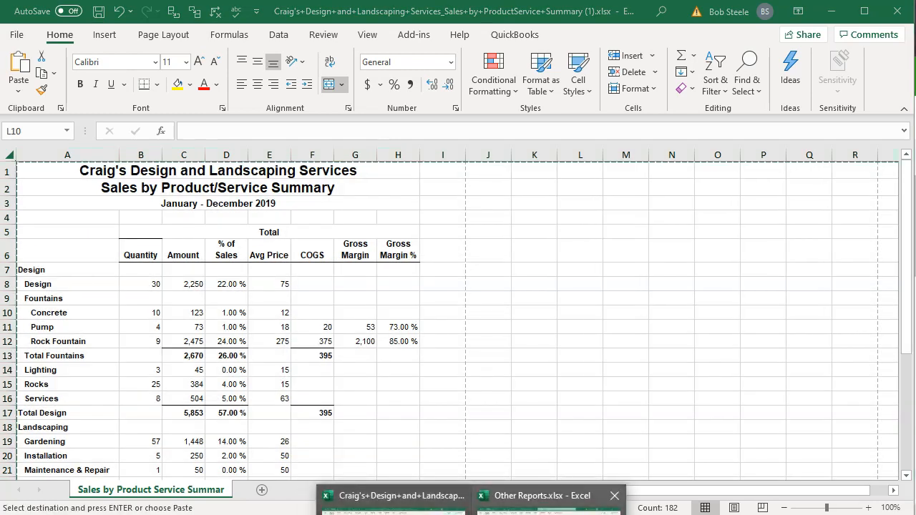
# Step: Try to paste the copied report at cell F11 of the new sheet in the Other Reports workbook
pyautogui.click(536, 497)
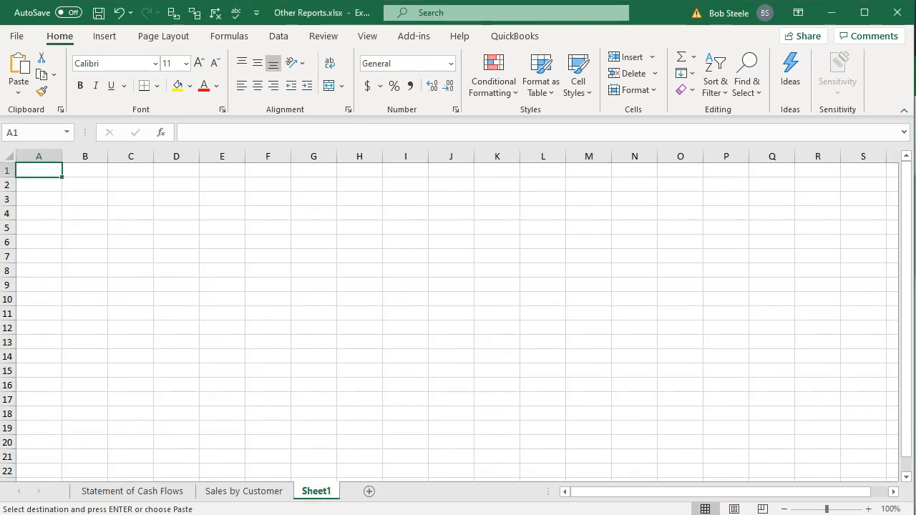
pyautogui.click(283, 310)
pyautogui.rightClick(283, 310)
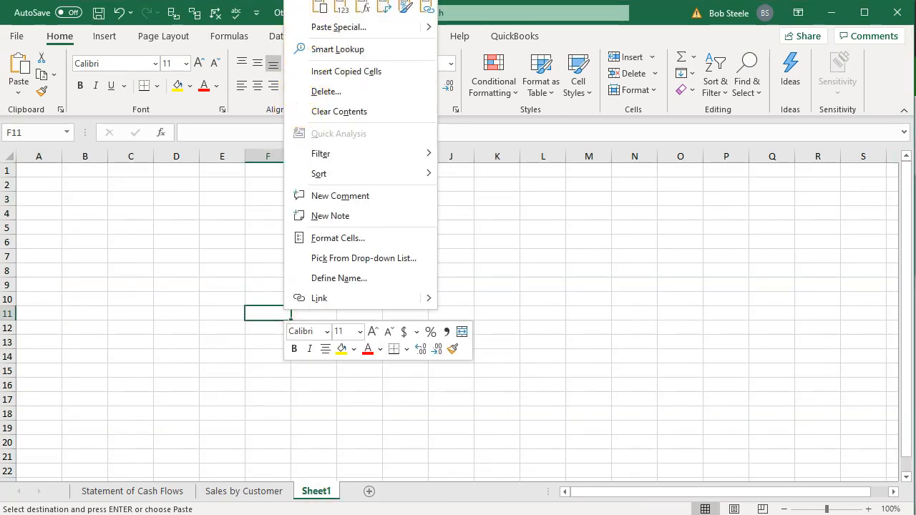
pyautogui.press('Escape')
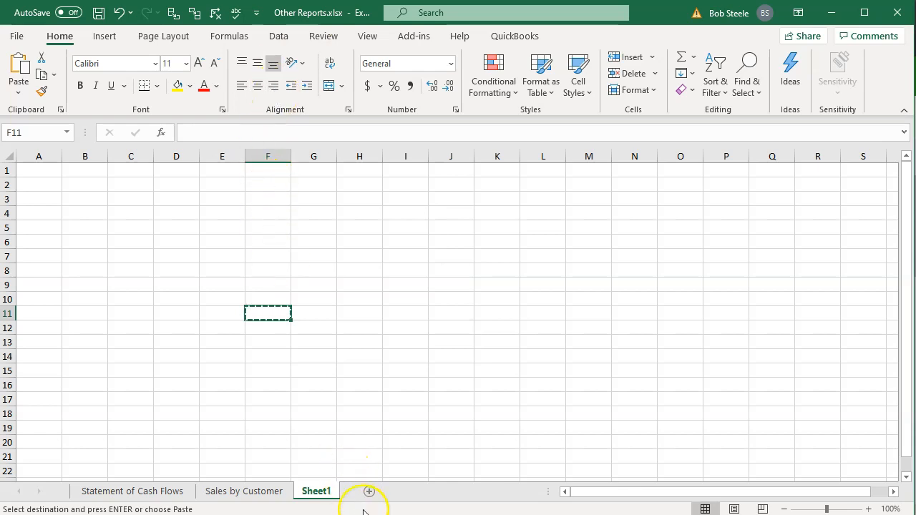
# Step: Copy the entire exported summary sheet again and switch back to the Other Reports workbook
pyautogui.moveTo(471, 514)
pyautogui.click(393, 509)
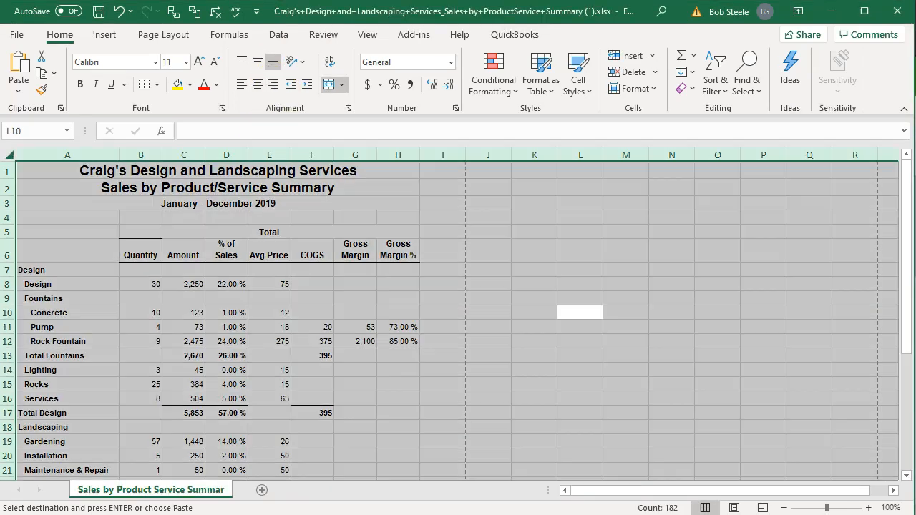
pyautogui.rightClick(351, 386)
pyautogui.click(396, 165)
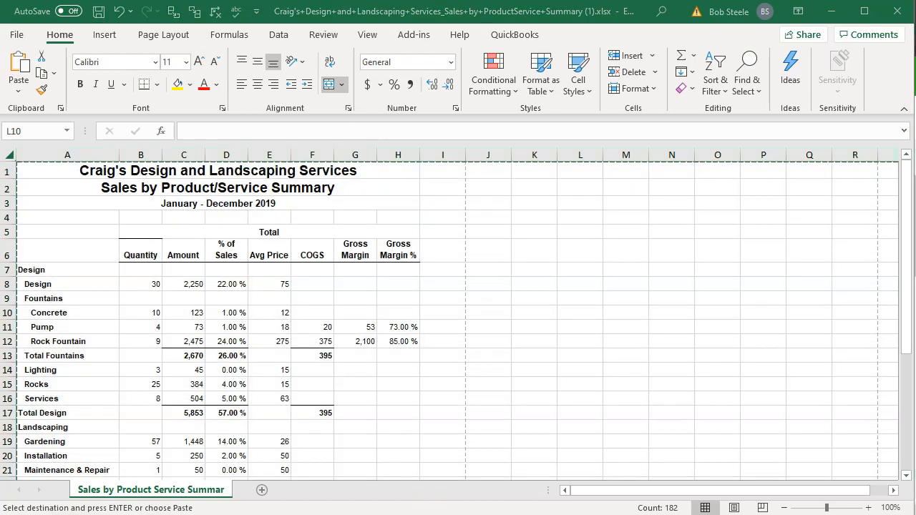
pyautogui.moveTo(471, 514)
pyautogui.click(548, 497)
# Step: Try to paste the copied sheet at cell E6 of the new sheet
pyautogui.click(268, 319)
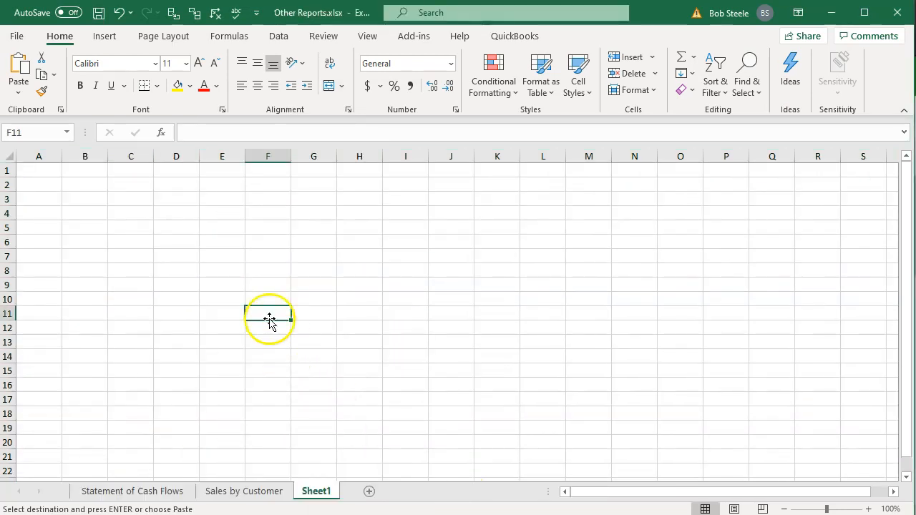
pyautogui.rightClick(225, 245)
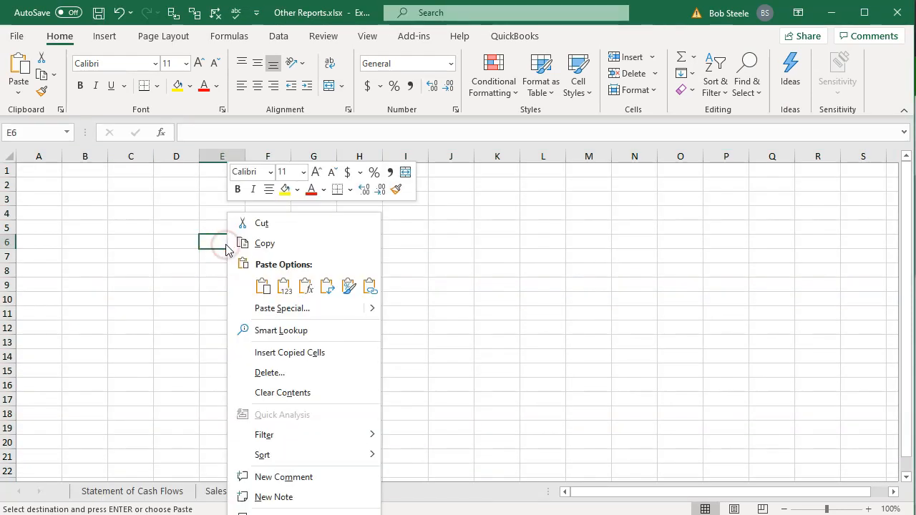
pyautogui.click(263, 286)
pyautogui.click(465, 289)
# Step: Select all cells of Sheet1 and paste the copied Sales by Product/Service Summary into them with its formatting
pyautogui.click(41, 170)
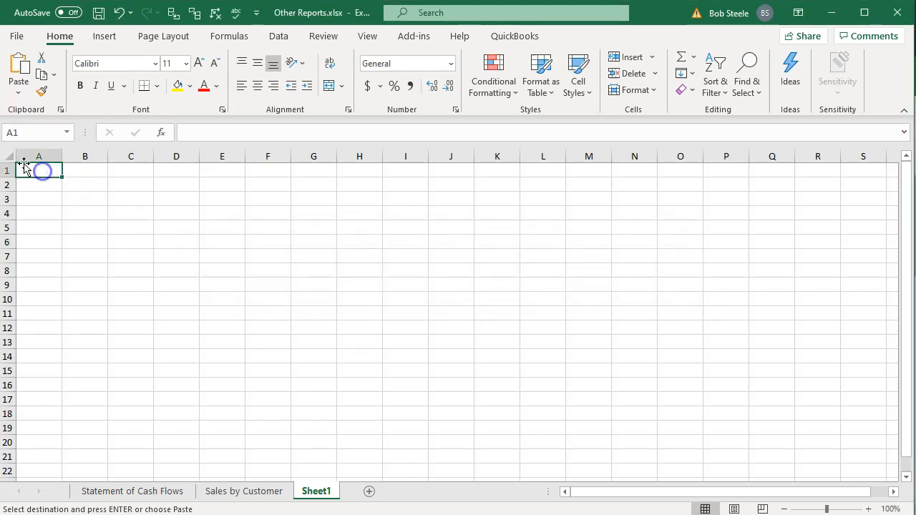
pyautogui.click(7, 156)
pyautogui.rightClick(100, 232)
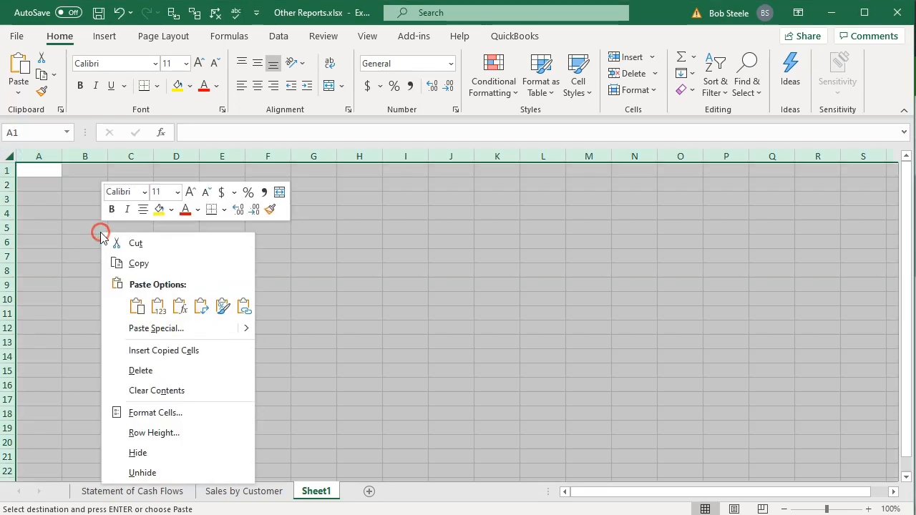
pyautogui.click(131, 304)
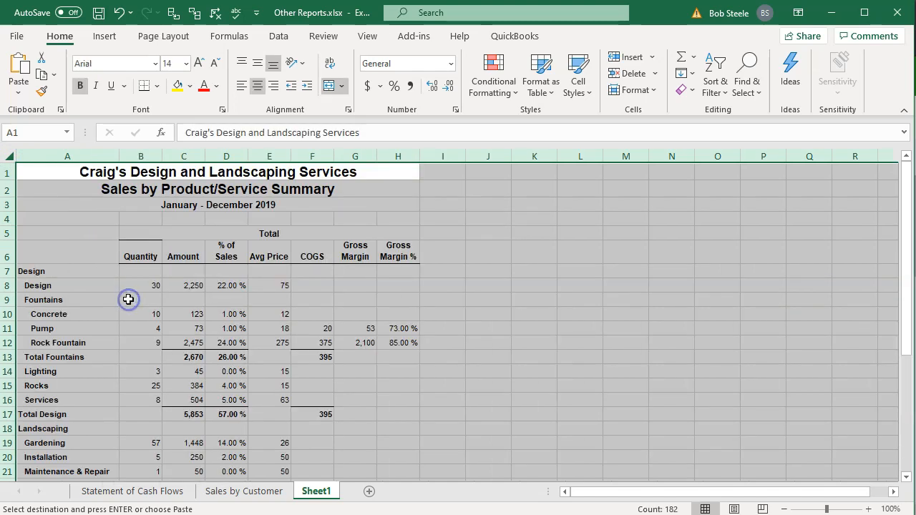
pyautogui.click(127, 301)
# Step: Rename Sheet1 as "Sales by Prod"
pyautogui.doubleClick(312, 491)
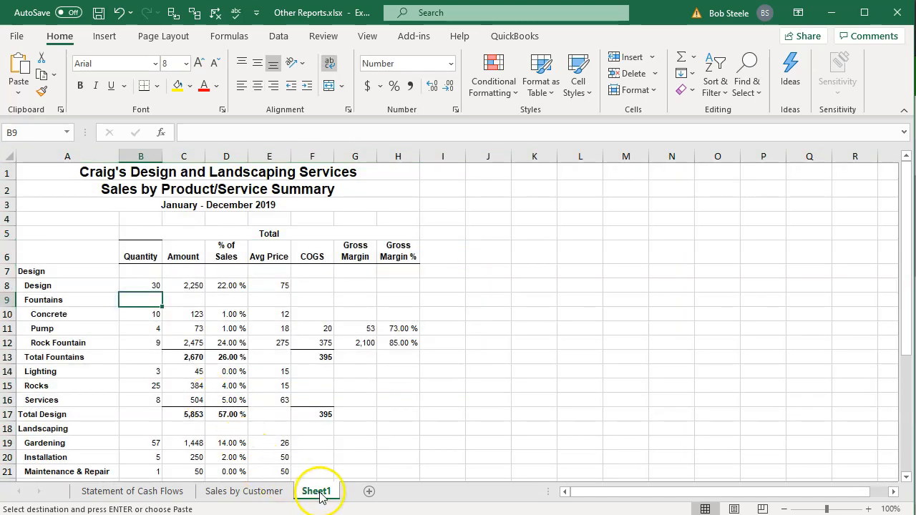
pyautogui.write('Sales by Prod')
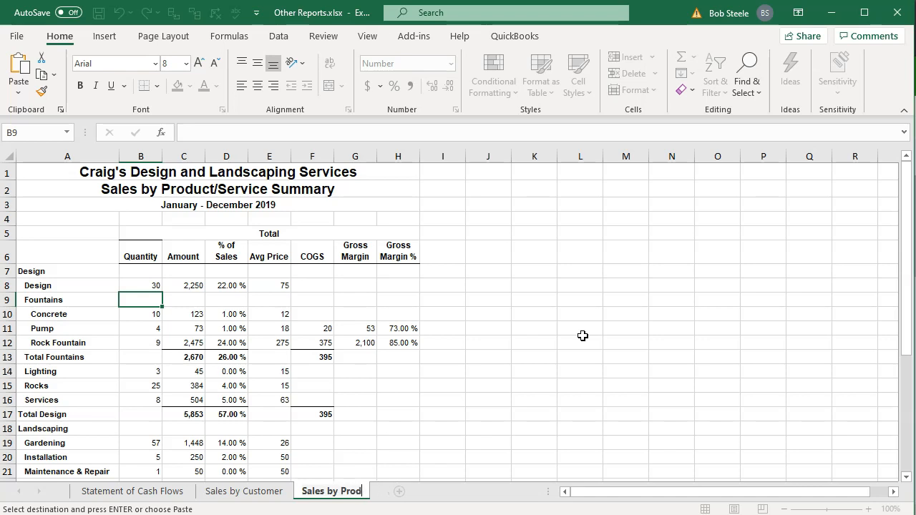
pyautogui.click(583, 336)
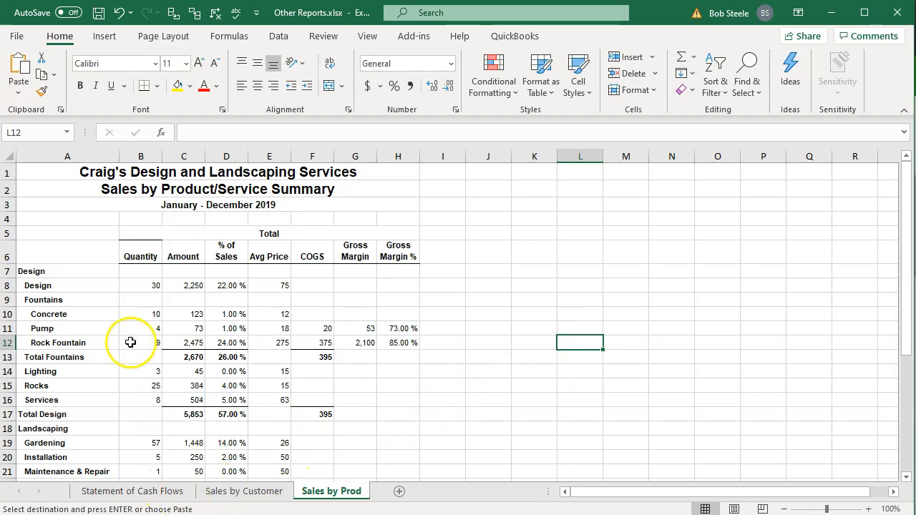
# Step: Set the print job to cover the entire workbook, preview its pages, and print it with CutePDF Writer
pyautogui.click(23, 36)
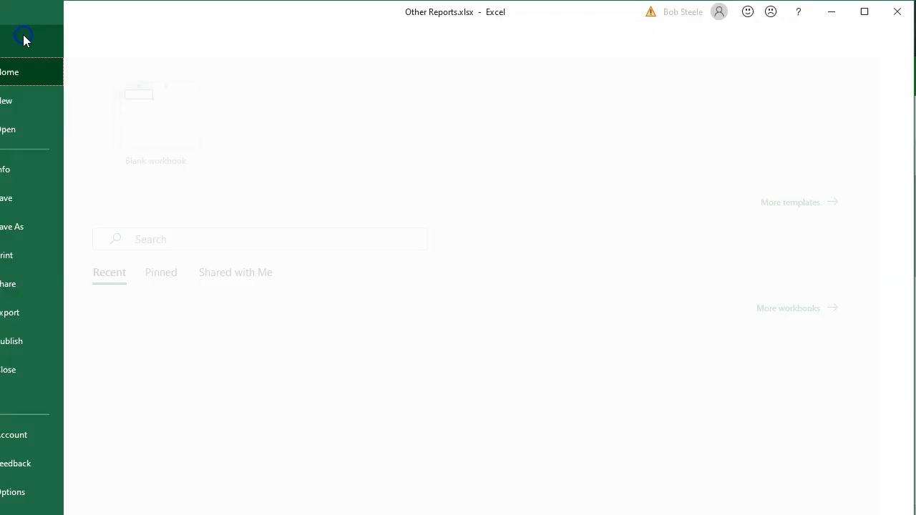
pyautogui.click(67, 256)
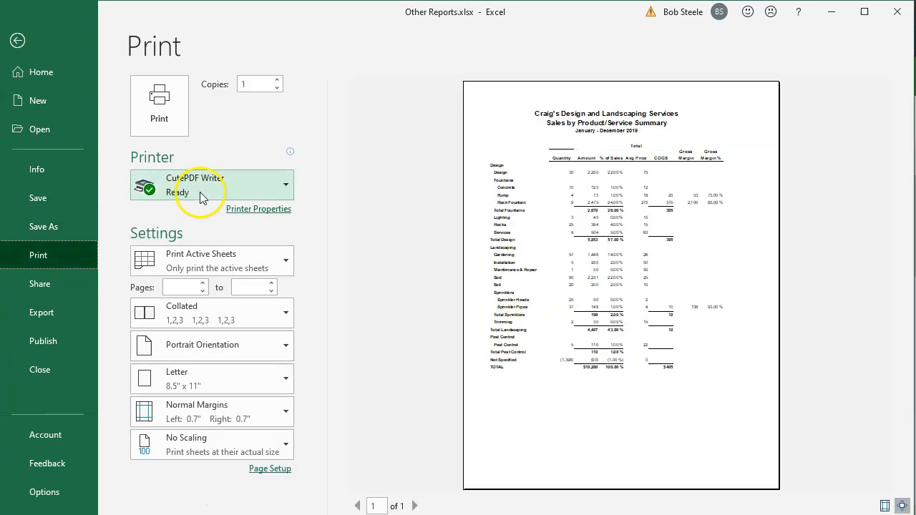
pyautogui.click(256, 266)
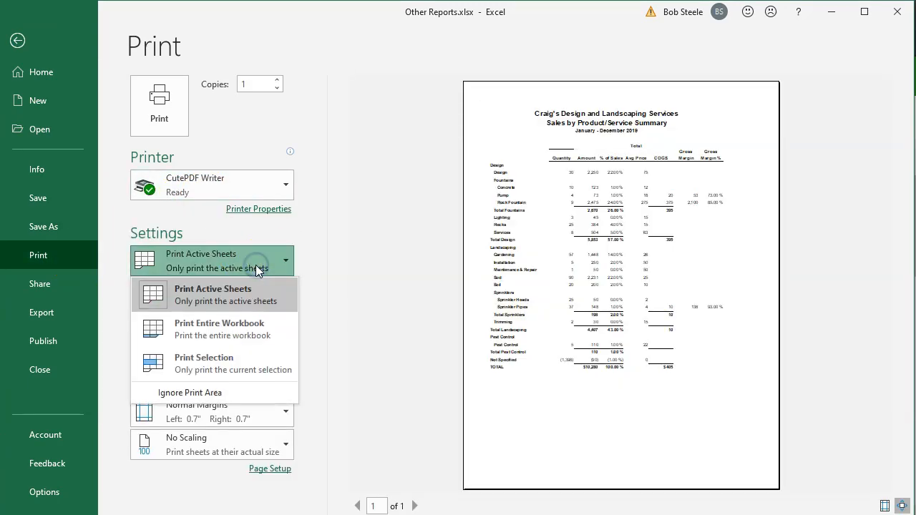
pyautogui.click(224, 338)
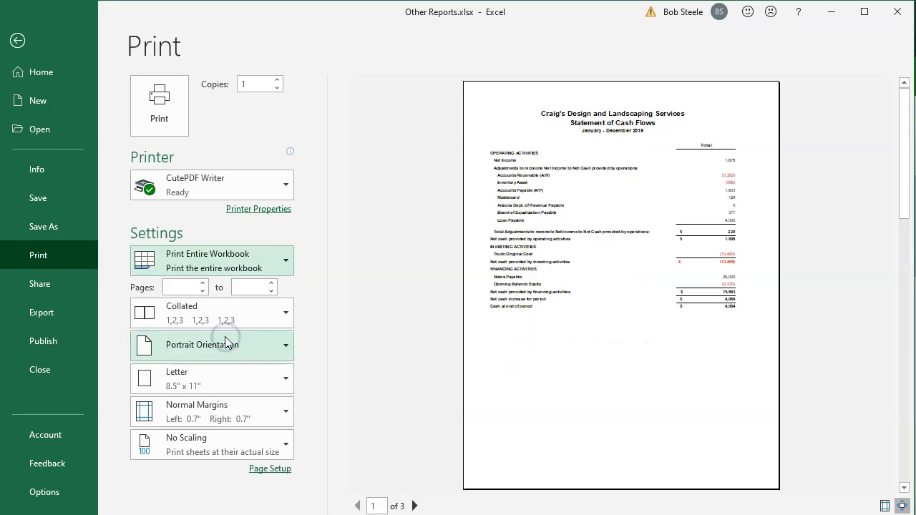
pyautogui.click(415, 506)
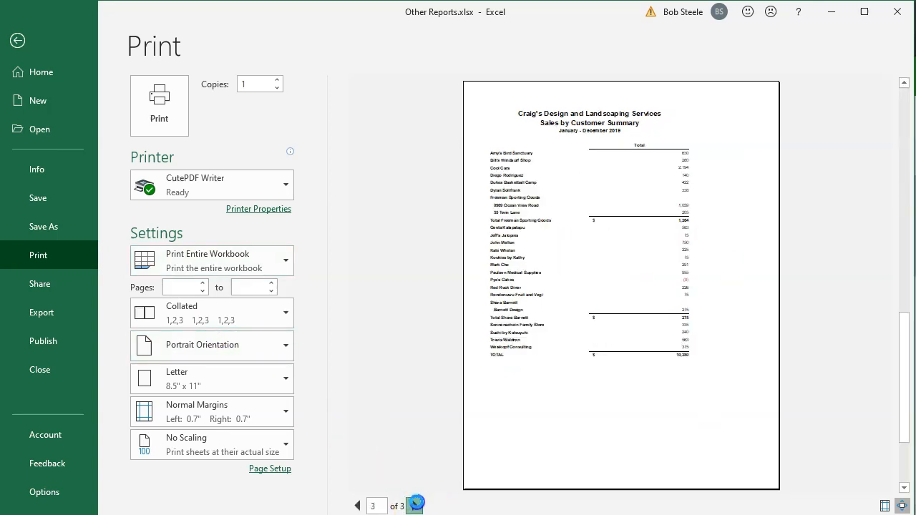
pyautogui.click(415, 506)
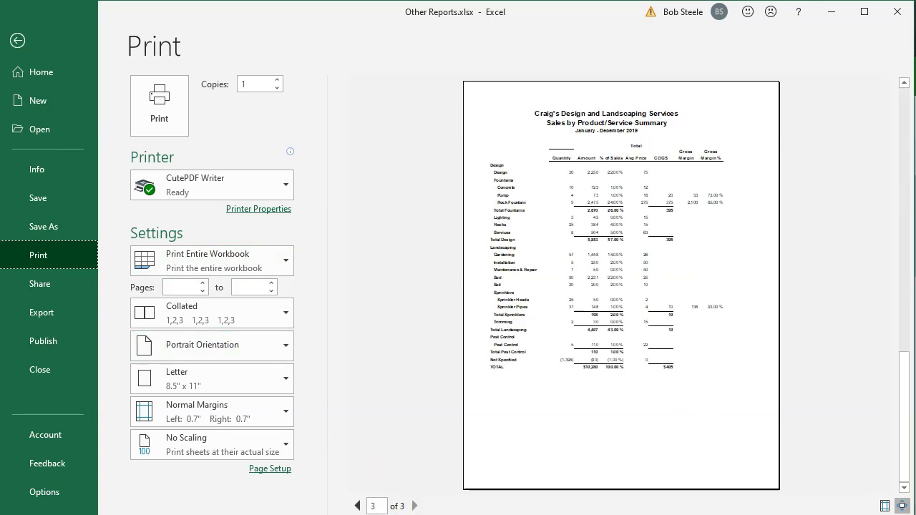
pyautogui.click(174, 123)
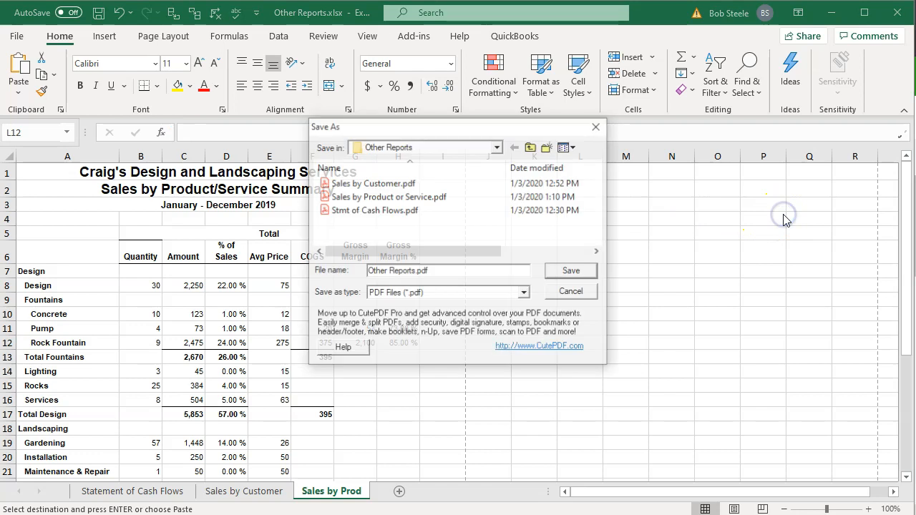
# Step: Save the printed workbook as Other Reports.pdf in the 4 Other Reports folder, replacing the existing file, and switch to that folder in File Explorer
pyautogui.click(495, 148)
pyautogui.click(495, 148)
pyautogui.click(497, 151)
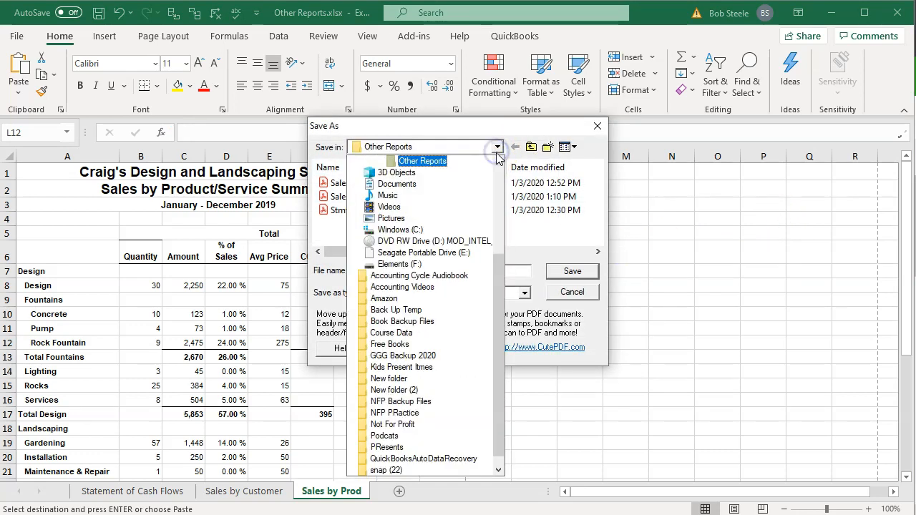
pyautogui.click(427, 163)
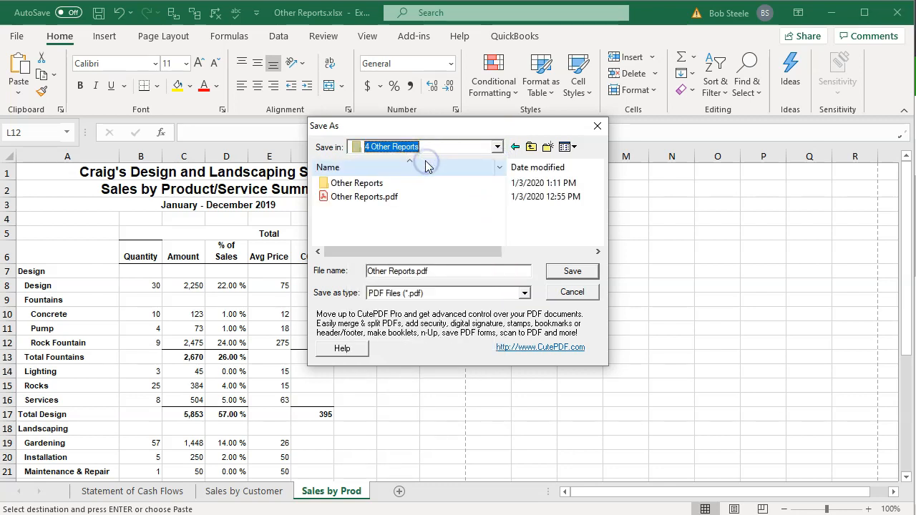
pyautogui.click(351, 201)
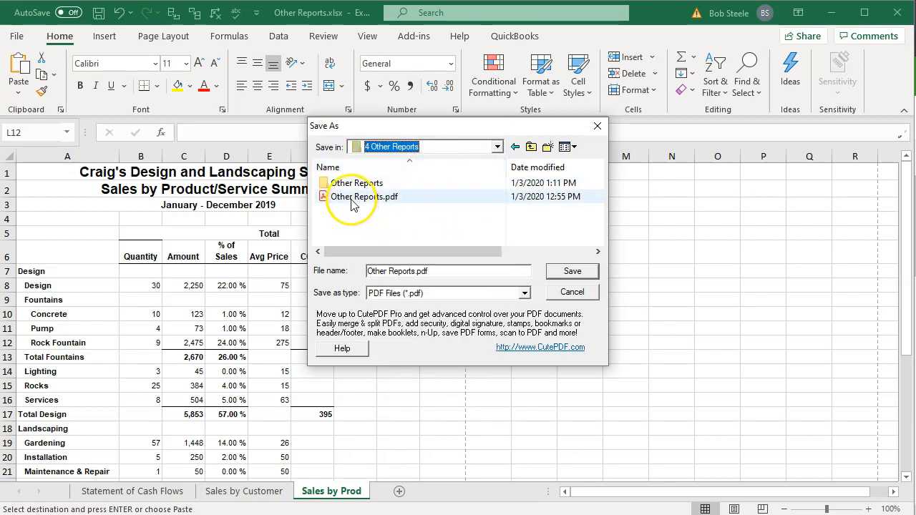
pyautogui.click(577, 272)
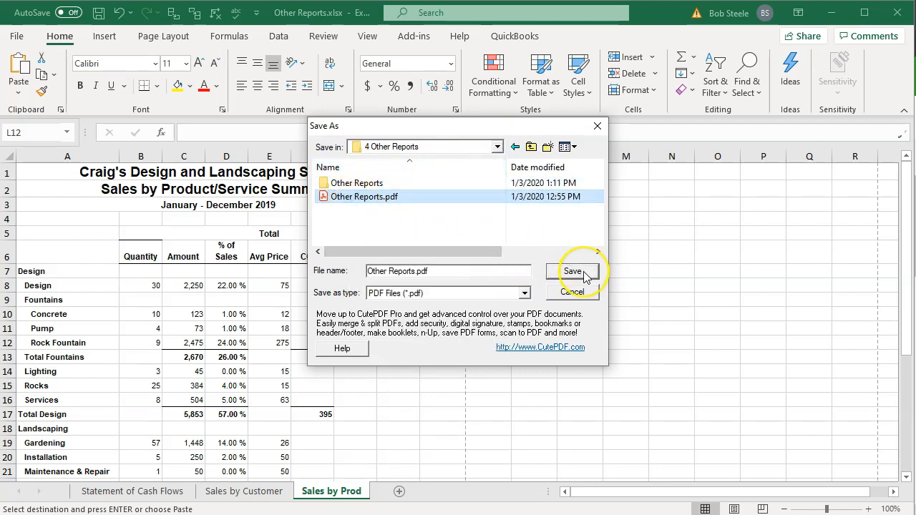
pyautogui.click(584, 276)
pyautogui.click(505, 249)
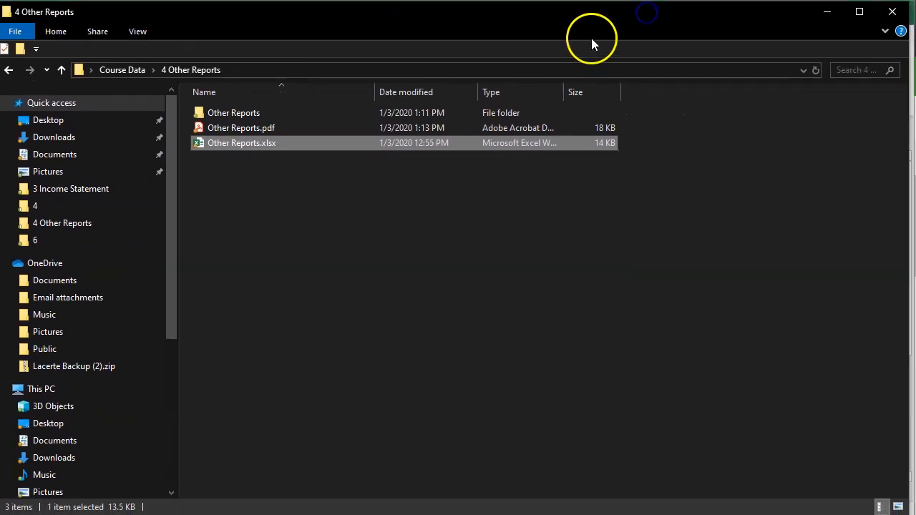
# Step: Check the PDFs inside the Other Reports subfolder and compress that subfolder into a zip file
pyautogui.doubleClick(224, 115)
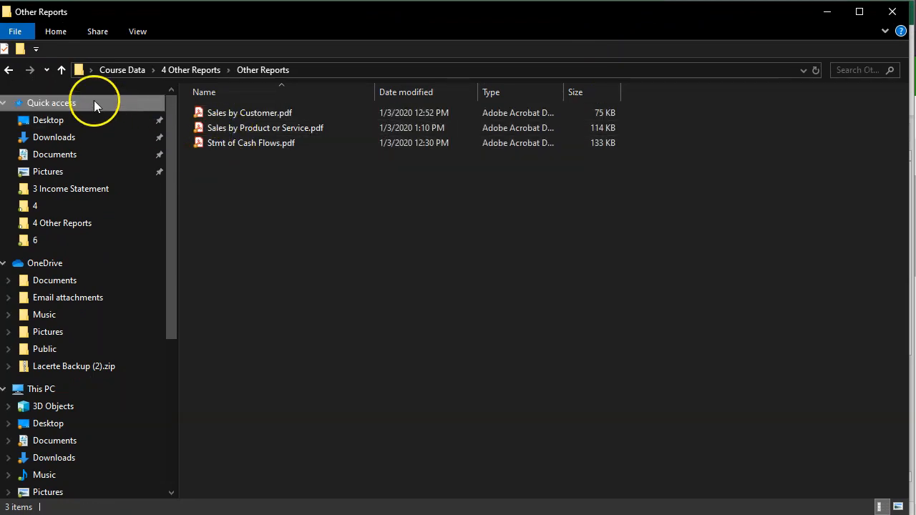
pyautogui.click(8, 71)
pyautogui.click(269, 114)
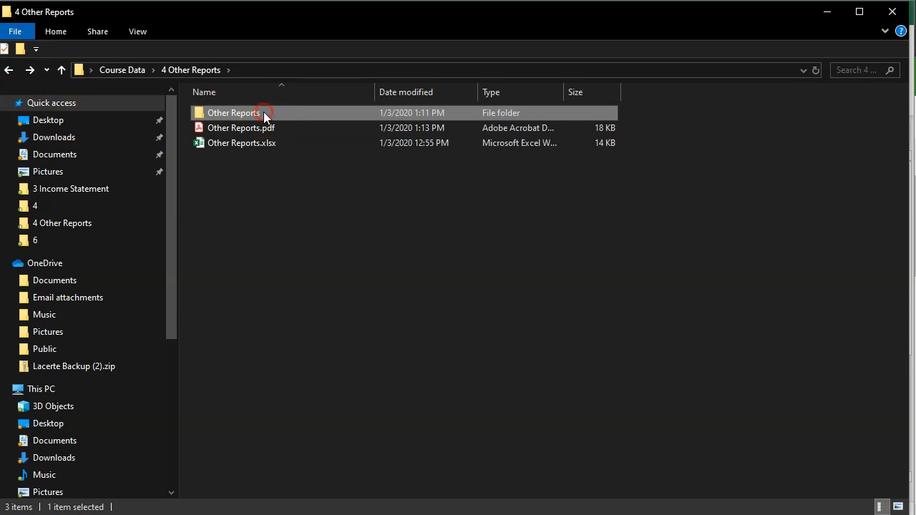
pyautogui.rightClick(263, 112)
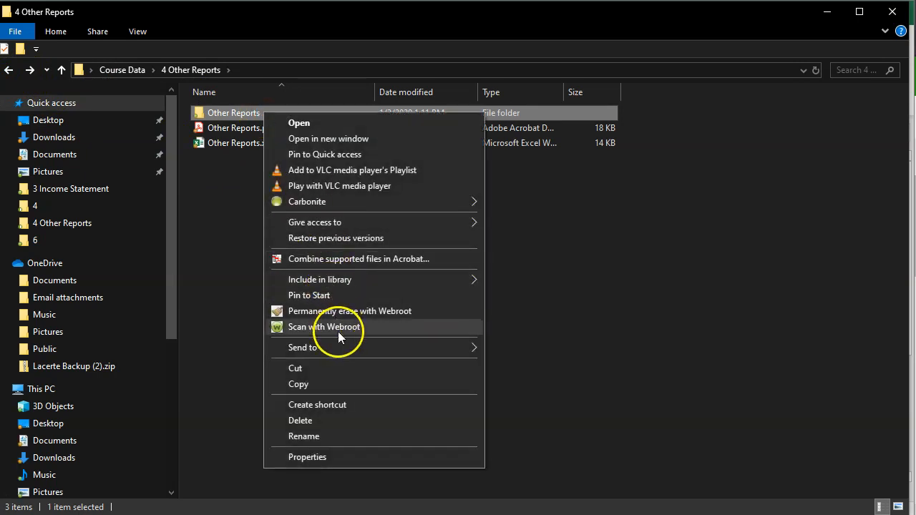
pyautogui.moveTo(396, 348)
pyautogui.click(502, 365)
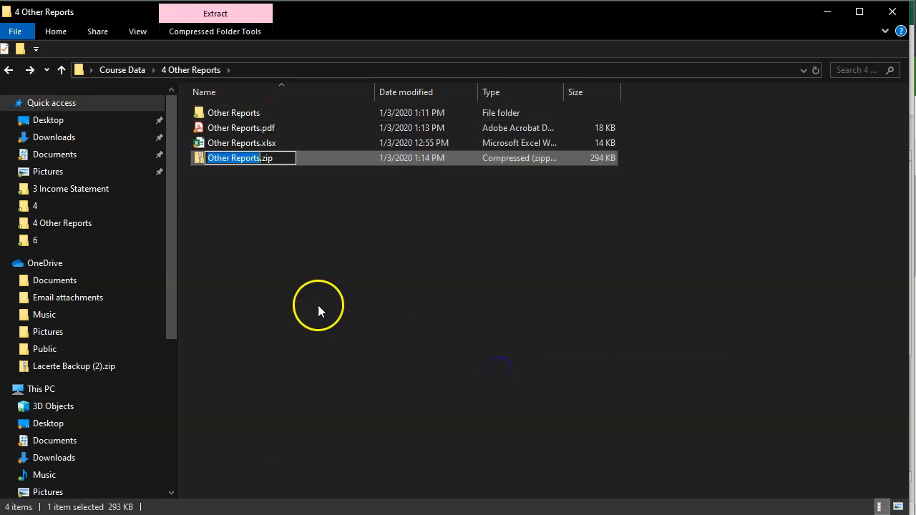
# Step: Keep the zip file's default name and delete Other Reports.zip from the 4 Other Reports folder
pyautogui.click(237, 226)
pyautogui.click(225, 166)
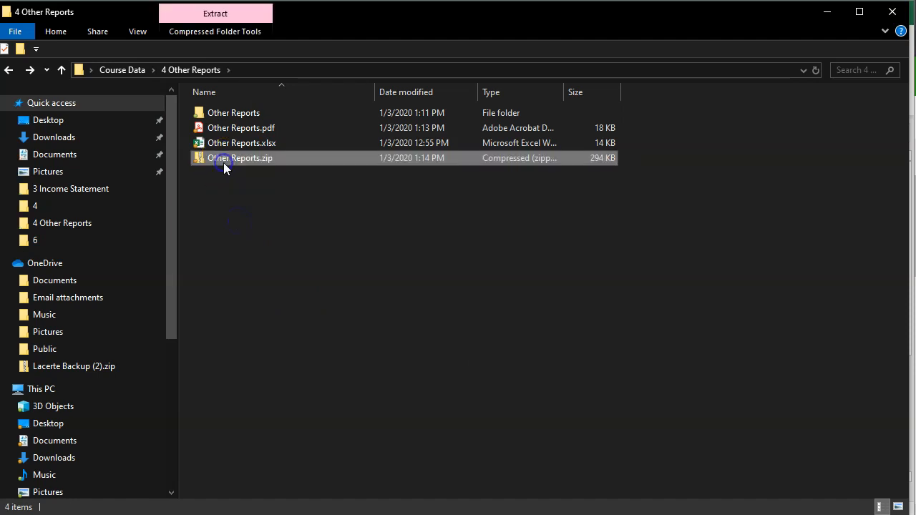
pyautogui.press('Delete')
# Step: Open Other Reports.pdf in Acrobat Reader, enlarge the page area, and review the Statement of Cash Flows and Sales by Customer Summary pages
pyautogui.click(223, 147)
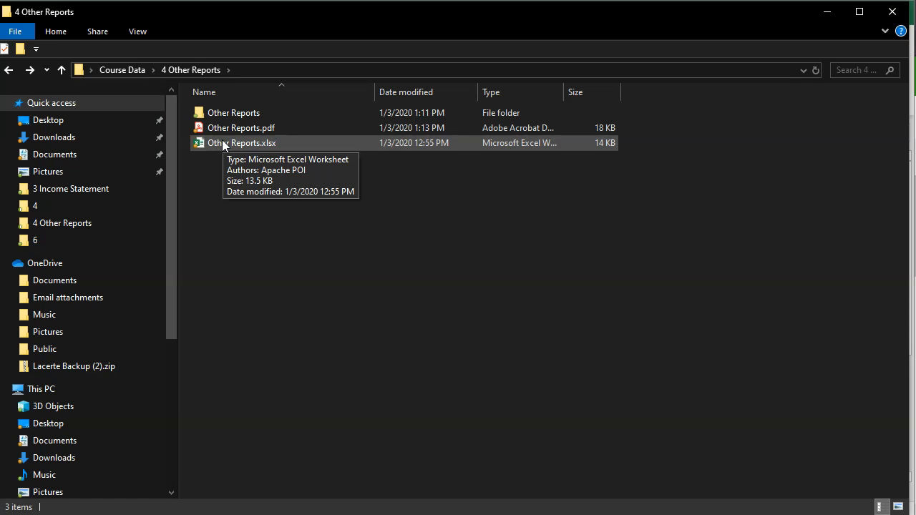
pyautogui.click(223, 131)
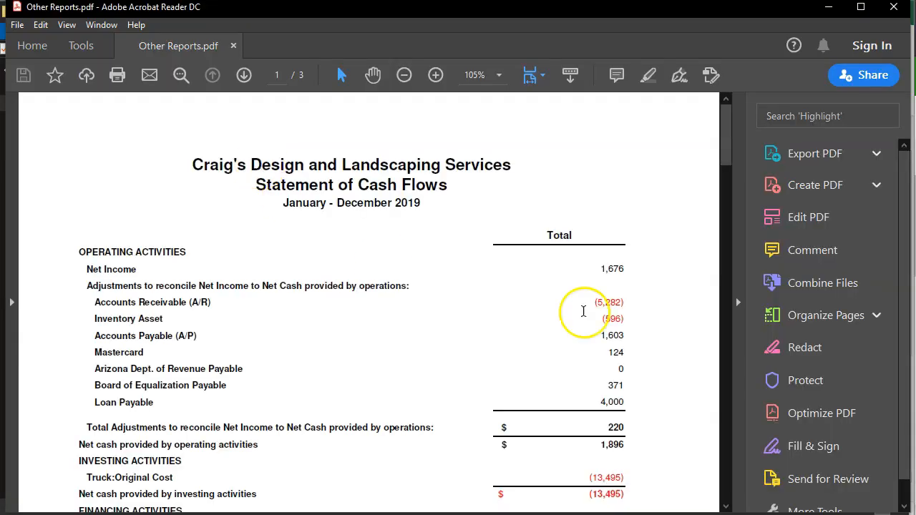
pyautogui.click(738, 303)
pyautogui.scroll(-4, 663, 326)
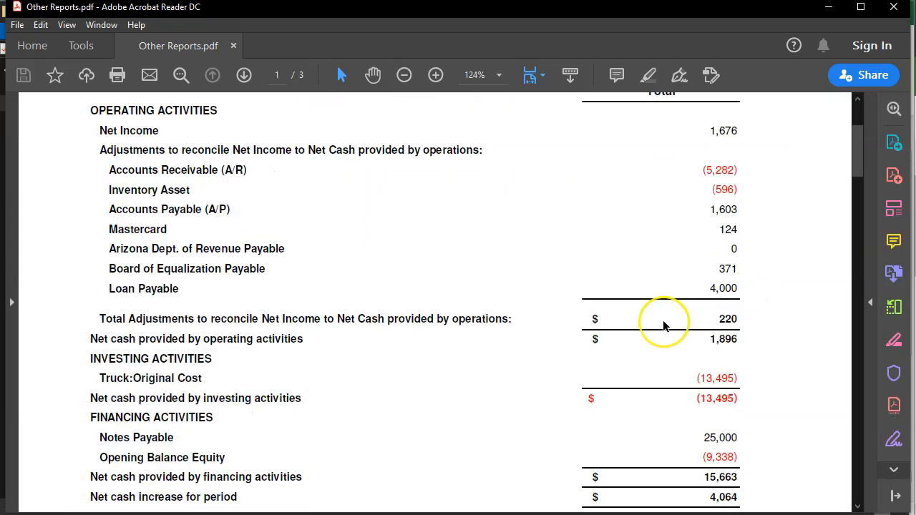
pyautogui.scroll(-15, 663, 325)
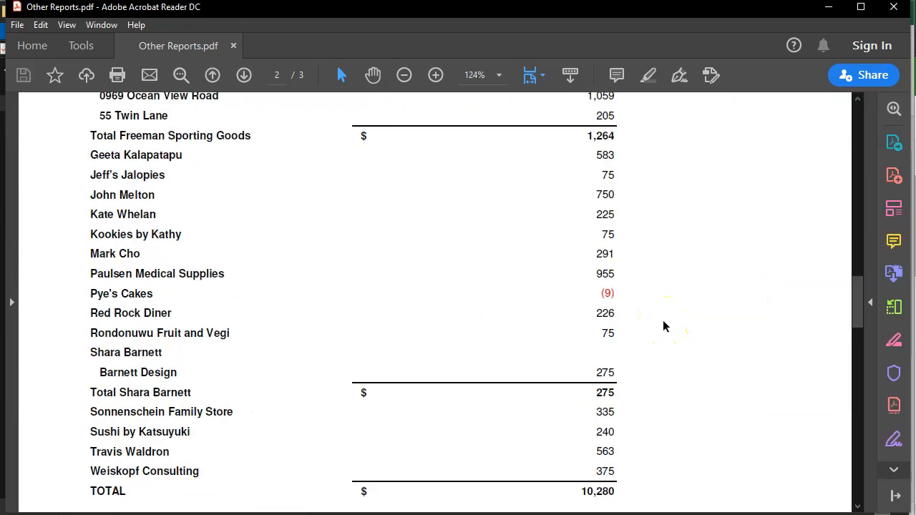